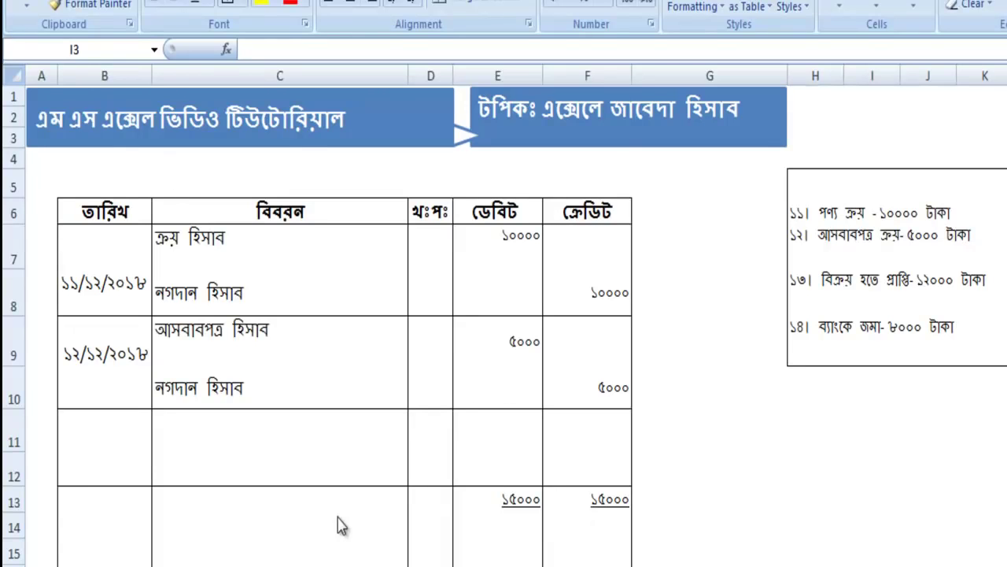
pyautogui.click(282, 324)
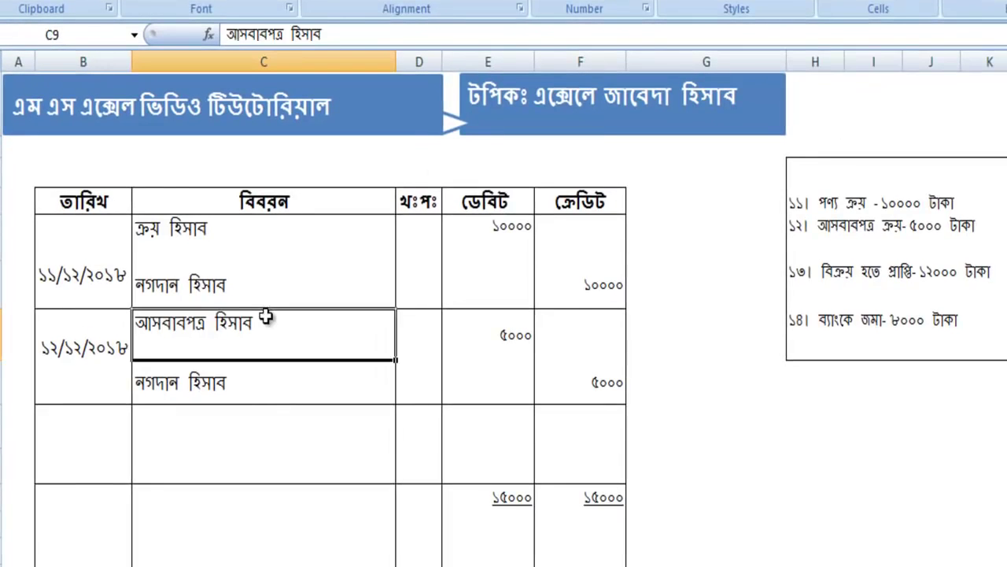
pyautogui.click(265, 288)
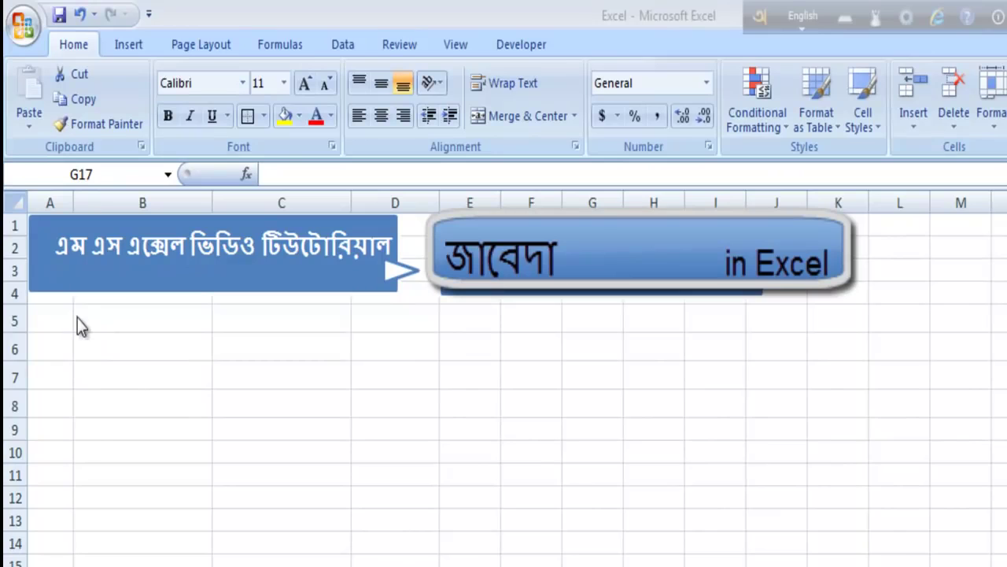
# Enter the column headings তারিখ in cell B5 and বিবরন in cell C5.
pyautogui.click(89, 323)
pyautogui.click(106, 376)
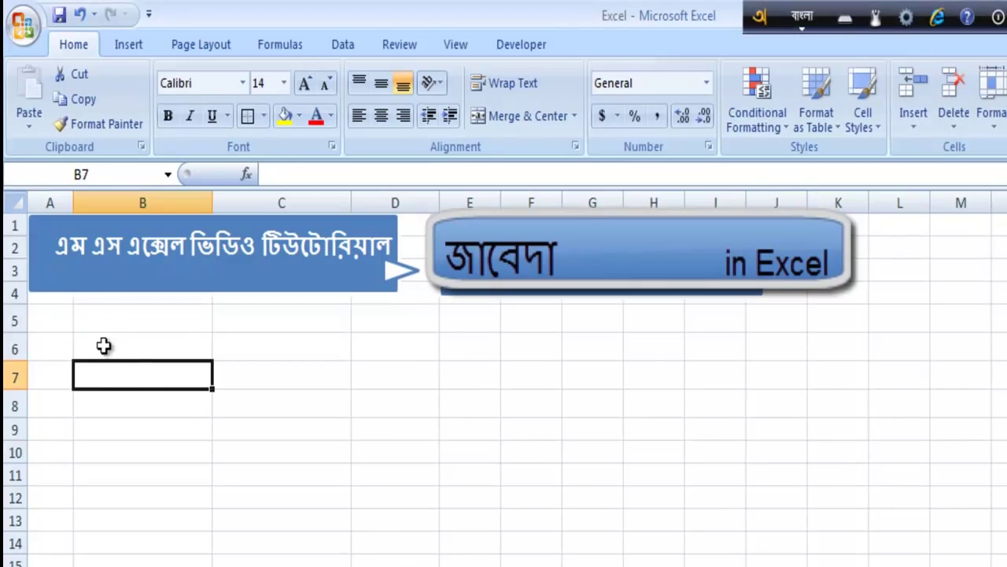
pyautogui.click(103, 318)
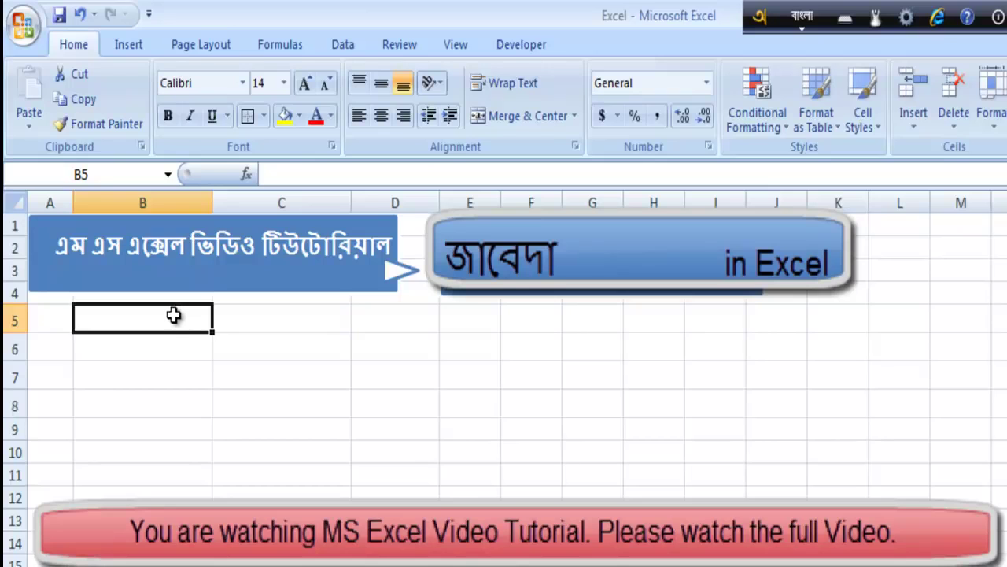
pyautogui.doubleClick(173, 316)
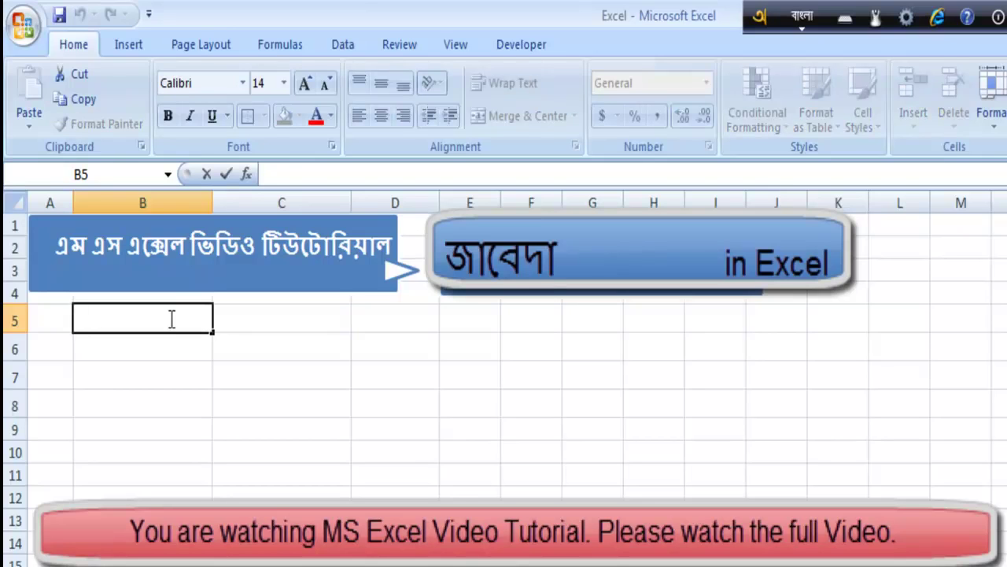
pyautogui.write('tar')
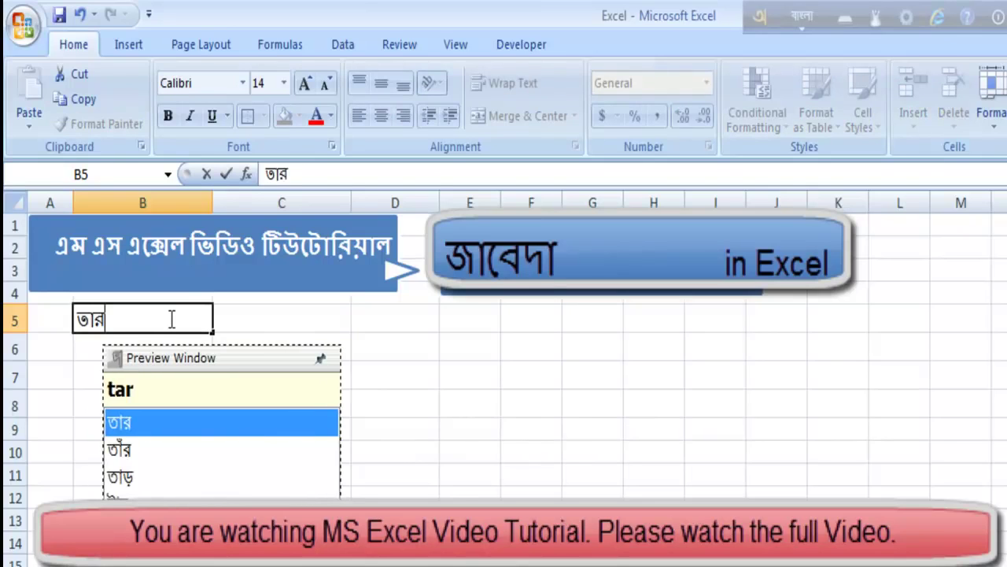
pyautogui.write('ikh')
pyautogui.press('Tab')
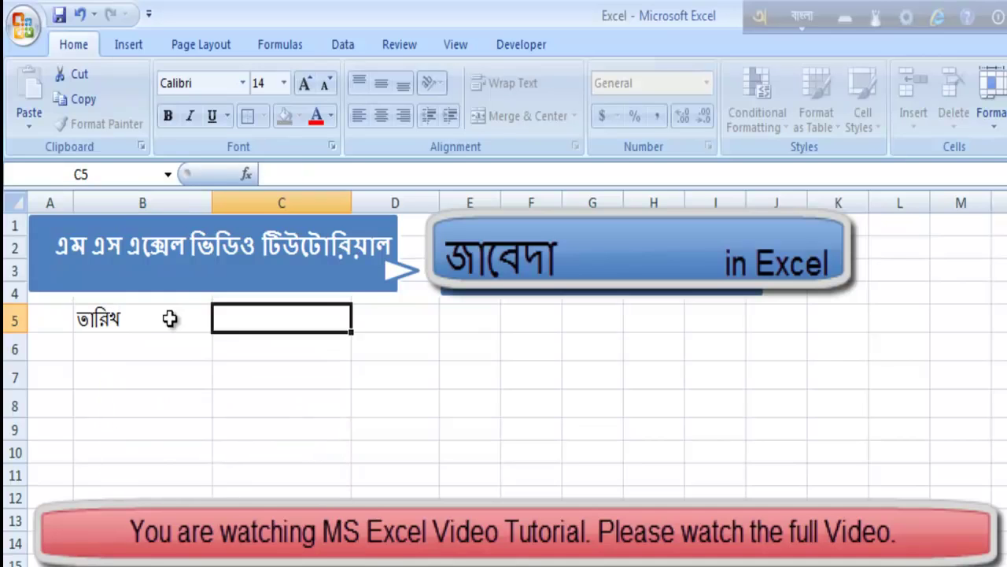
pyautogui.write('biboron')
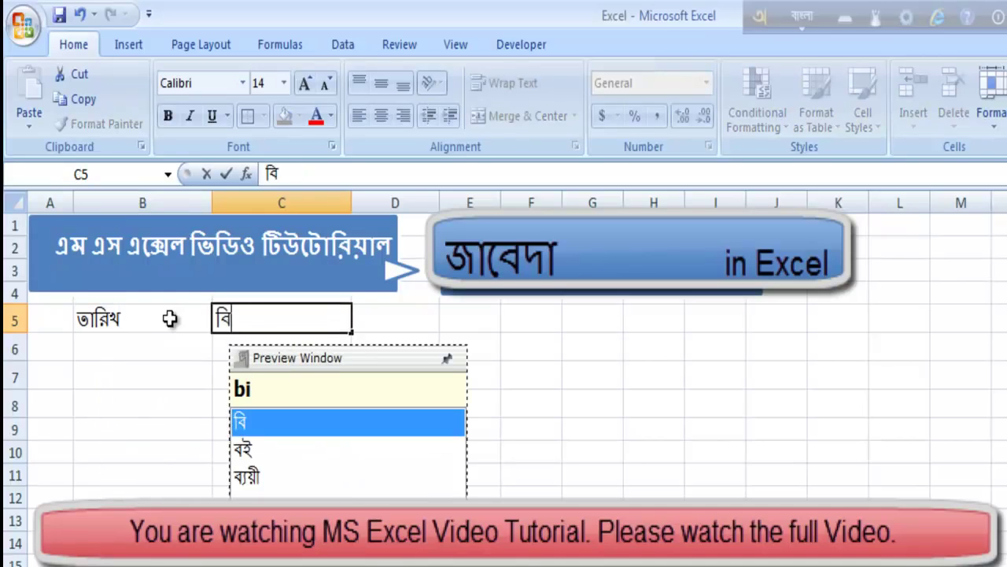
pyautogui.press('Tab')
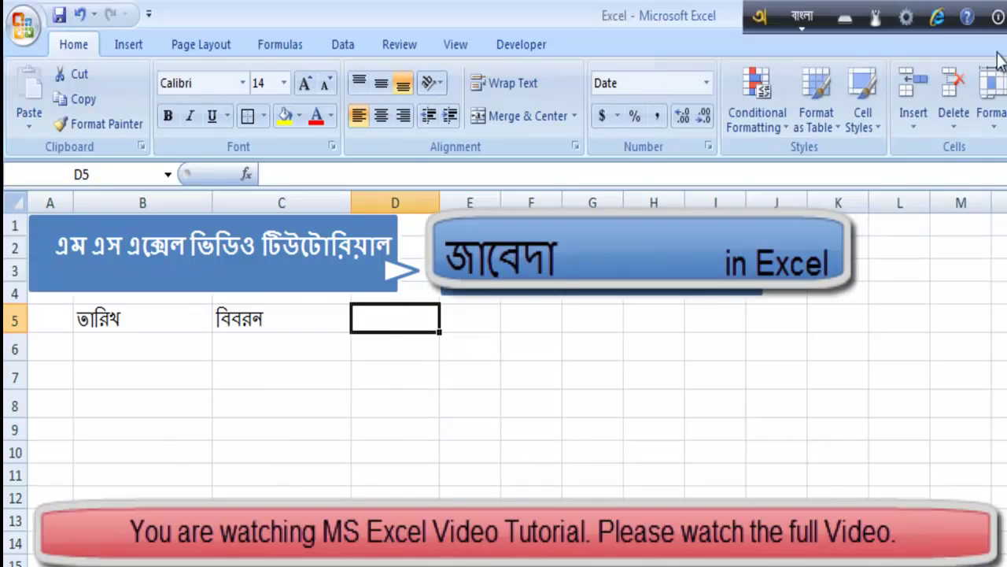
# Move the floating Bangla keyboard toolbar onto the title bar beside the workbook name, keeping its language set to Bangla.
pyautogui.moveTo(765, 13); pyautogui.dragTo(237, 389)
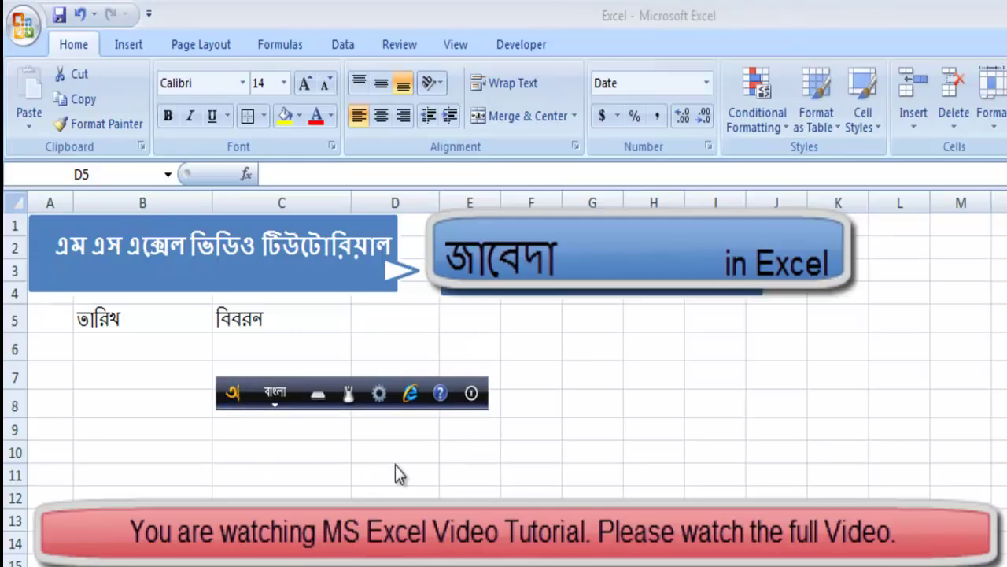
pyautogui.click(277, 392)
pyautogui.click(281, 390)
pyautogui.moveTo(234, 395); pyautogui.dragTo(363, 16)
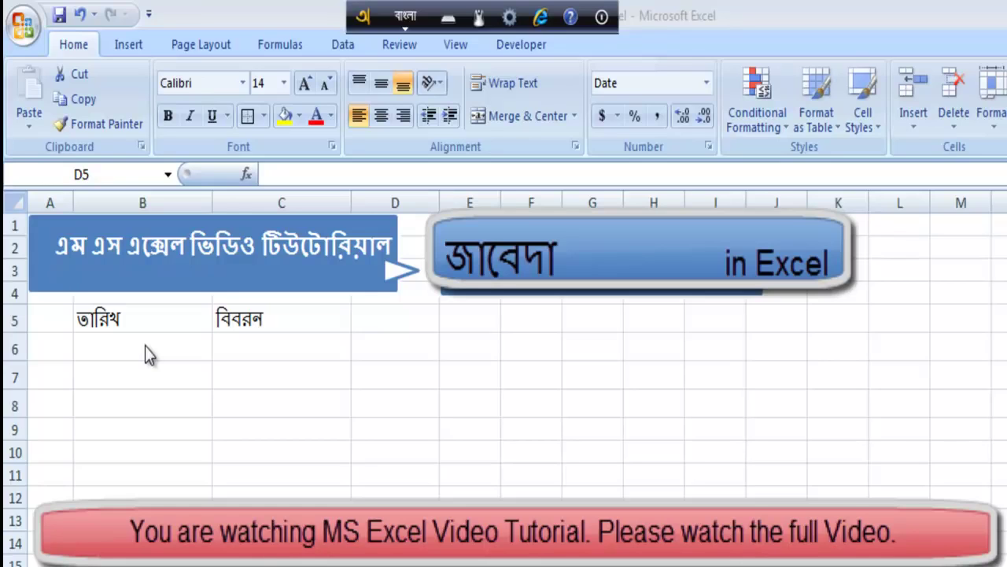
# Enter the column headings খঃ পঃ in cell D5 and ডেবিট in cell E5.
pyautogui.click(247, 317)
pyautogui.click(372, 316)
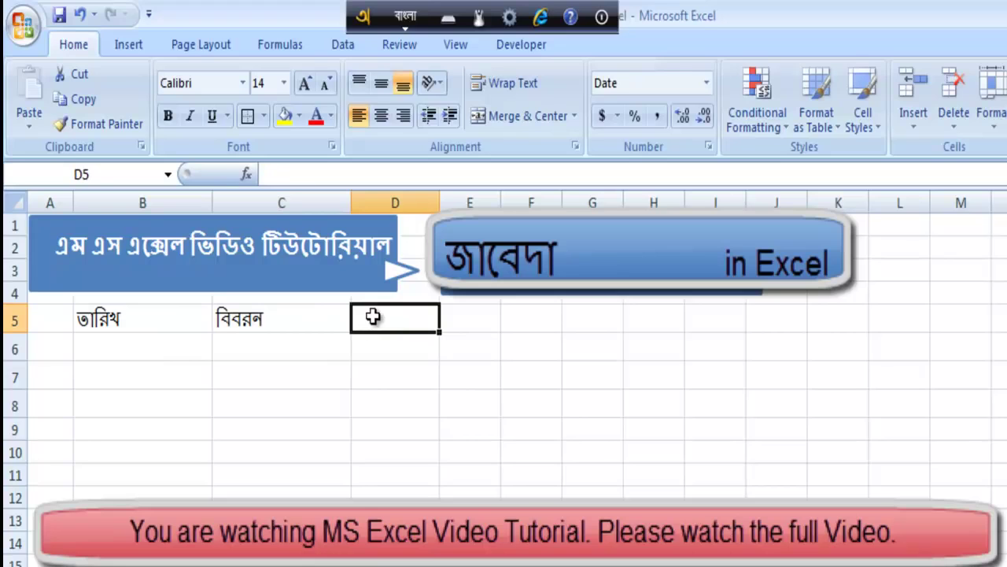
pyautogui.write('kh:')
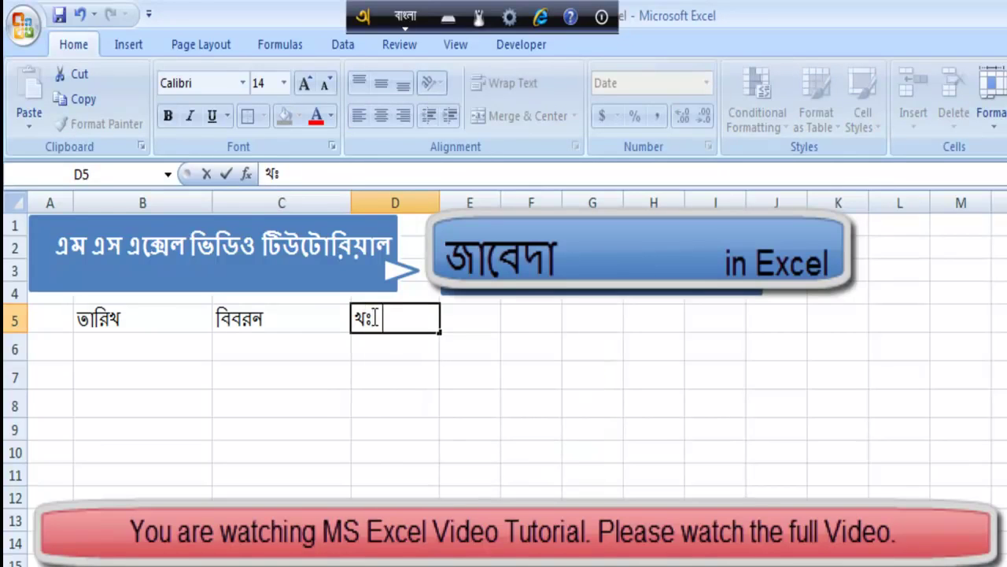
pyautogui.write(' p:')
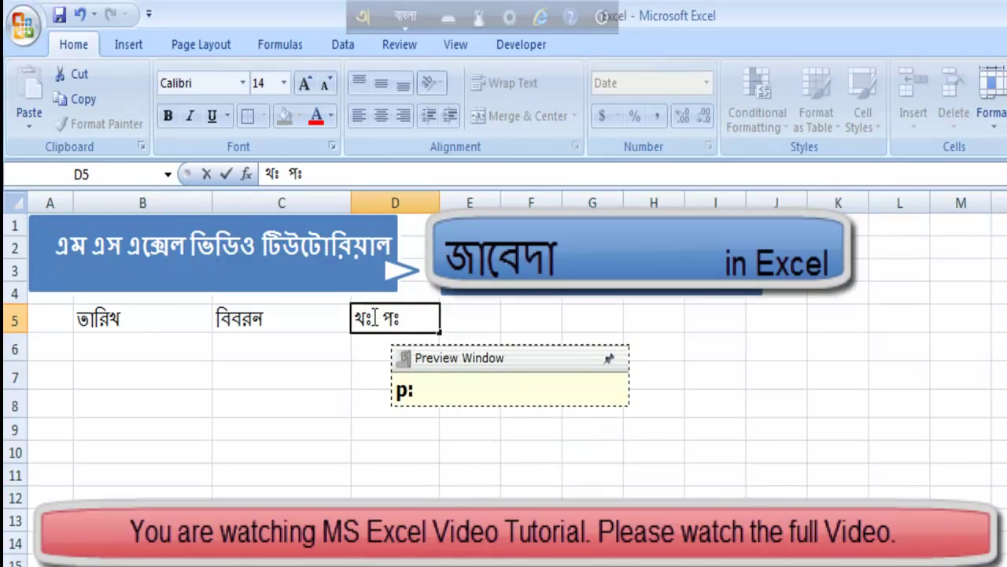
pyautogui.press('Tab')
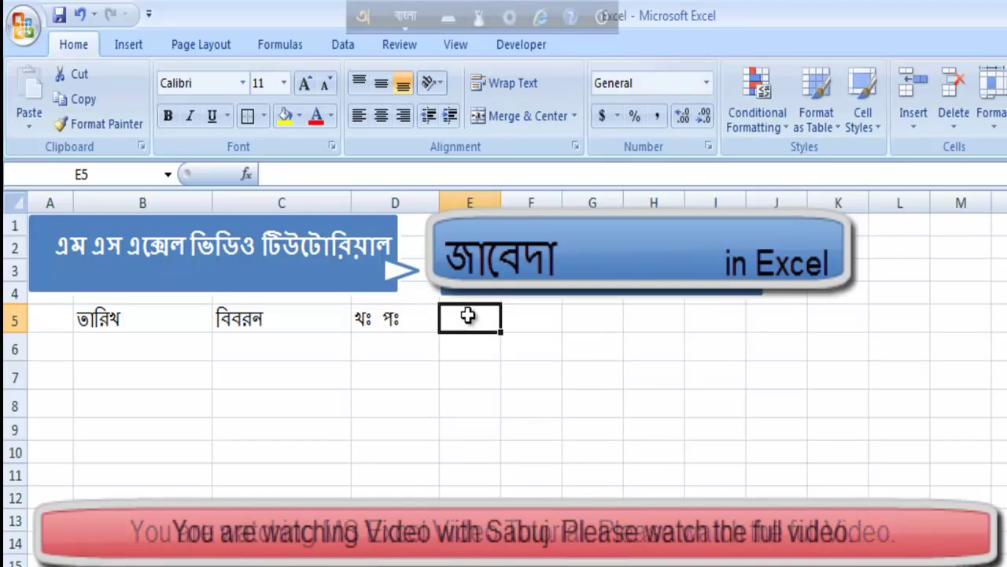
pyautogui.write('De')
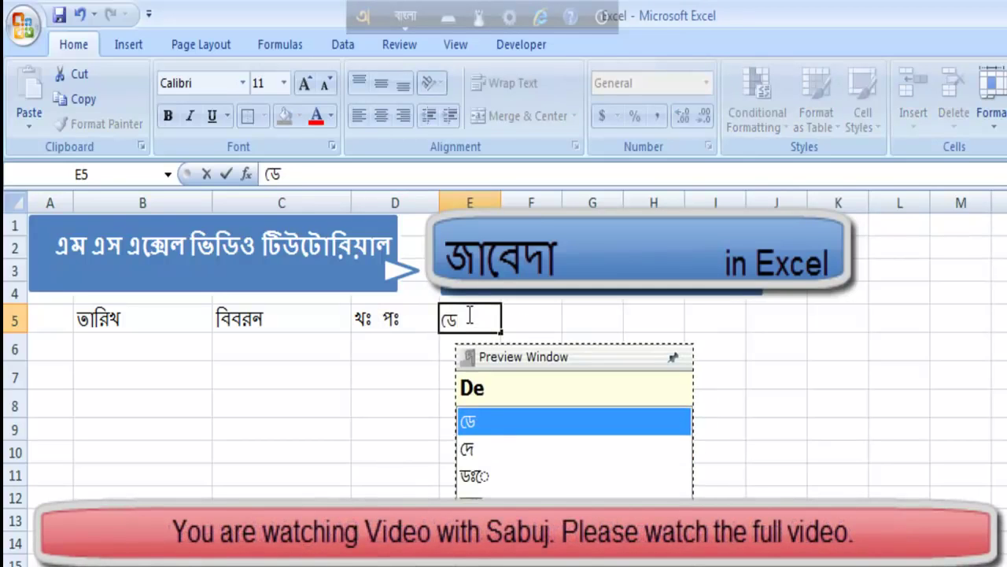
pyautogui.write('bi')
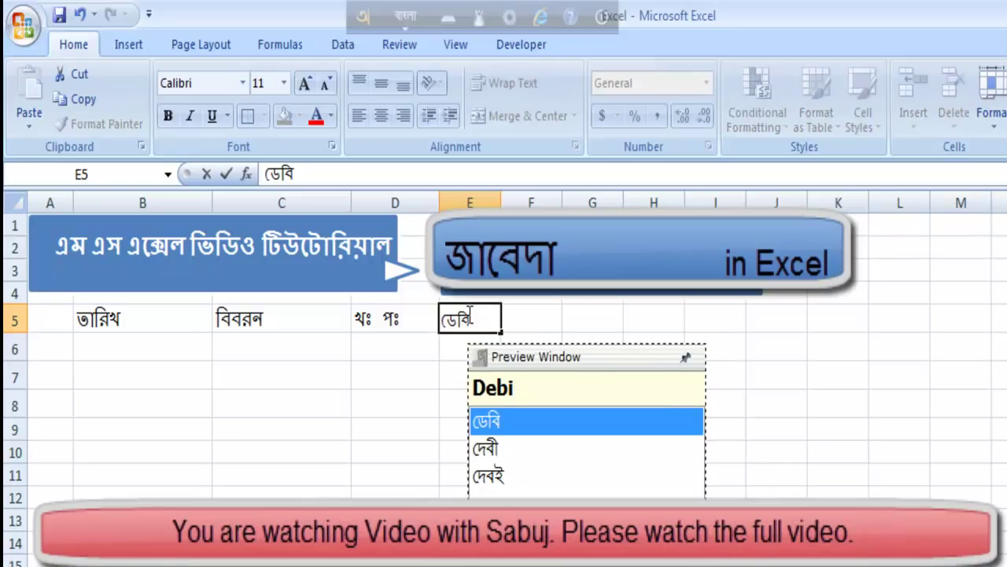
pyautogui.write('t')
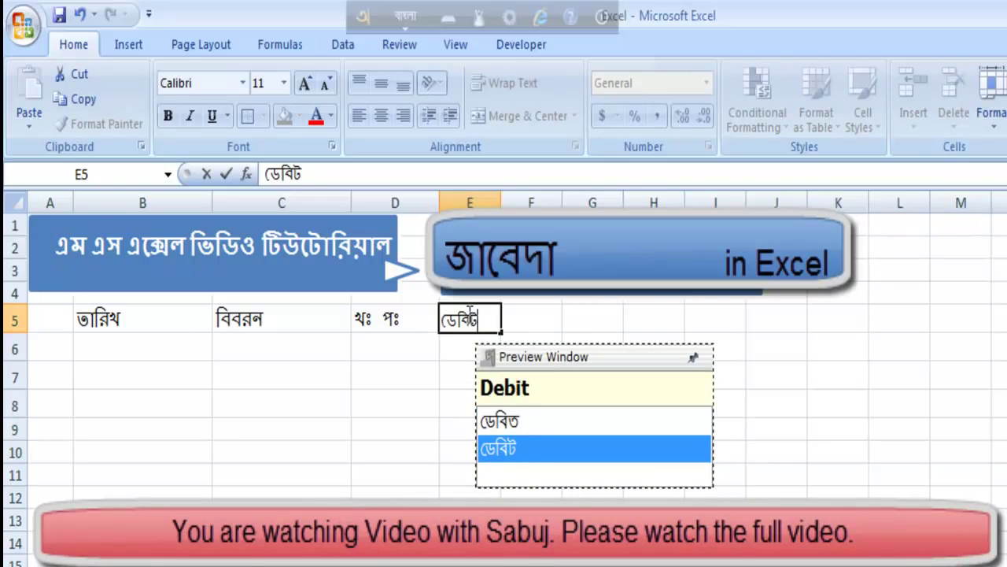
pyautogui.press('Tab')
# Enter the column heading ক্রেডিট in cell F5.
pyautogui.write('KRE')
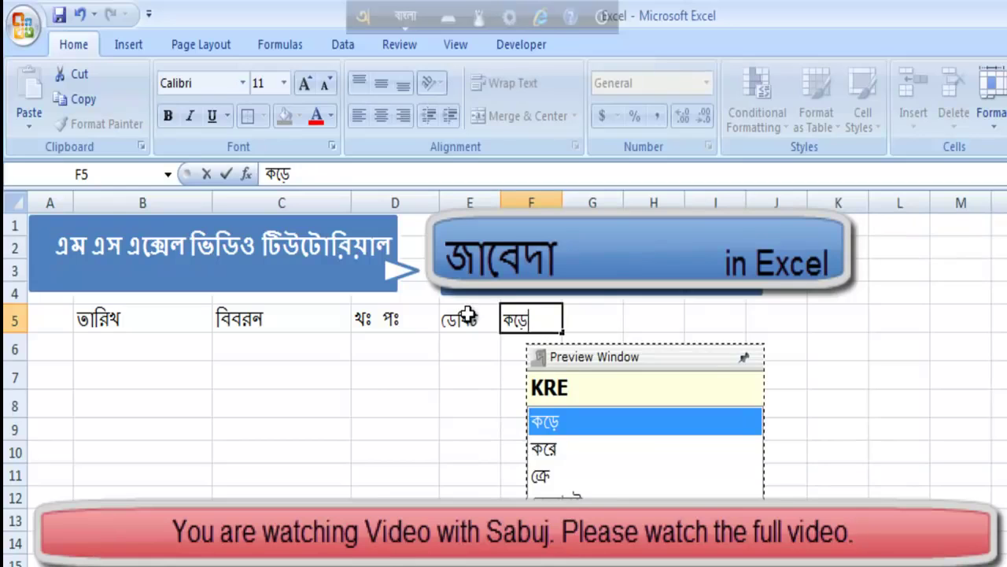
pyautogui.press('BackSpace')
pyautogui.press('BackSpace')
pyautogui.press('BackSpace')
pyautogui.write('kre')
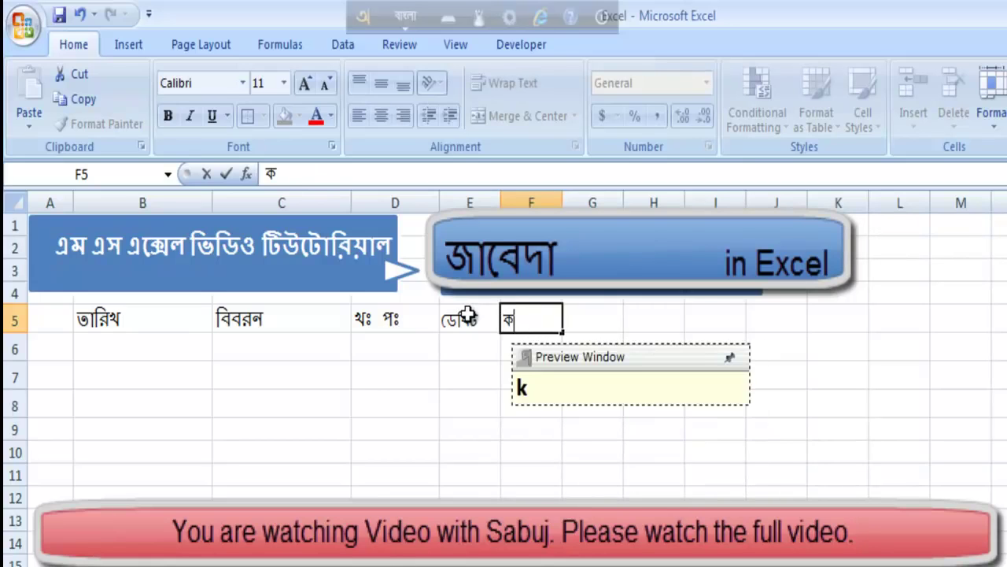
pyautogui.write('D')
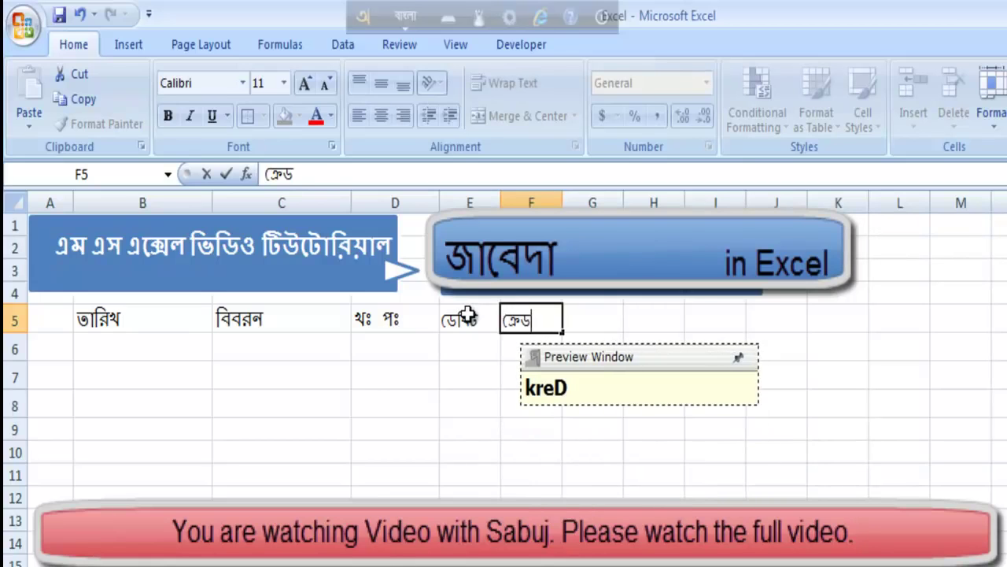
pyautogui.write('iT')
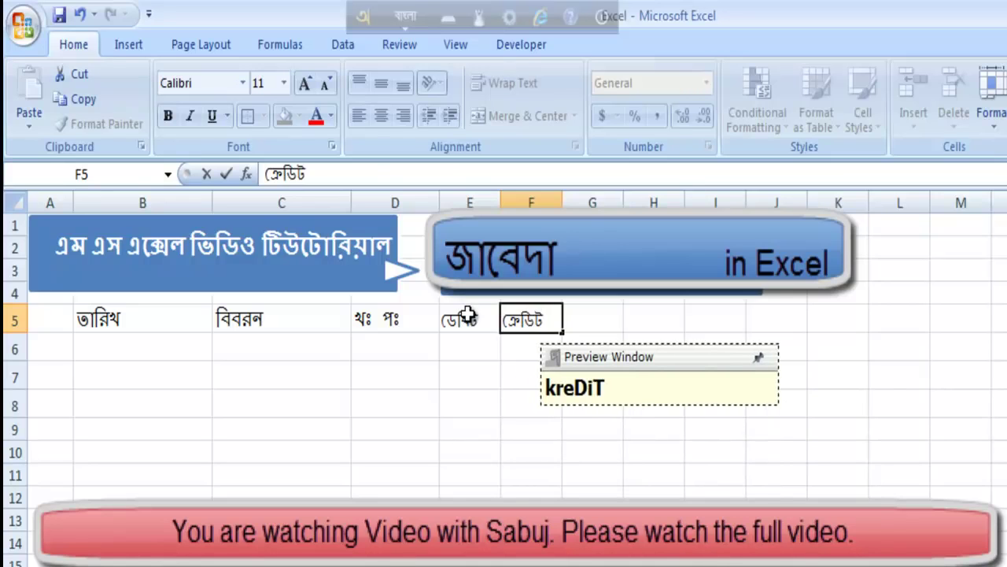
pyautogui.press('Tab')
pyautogui.click(467, 472)
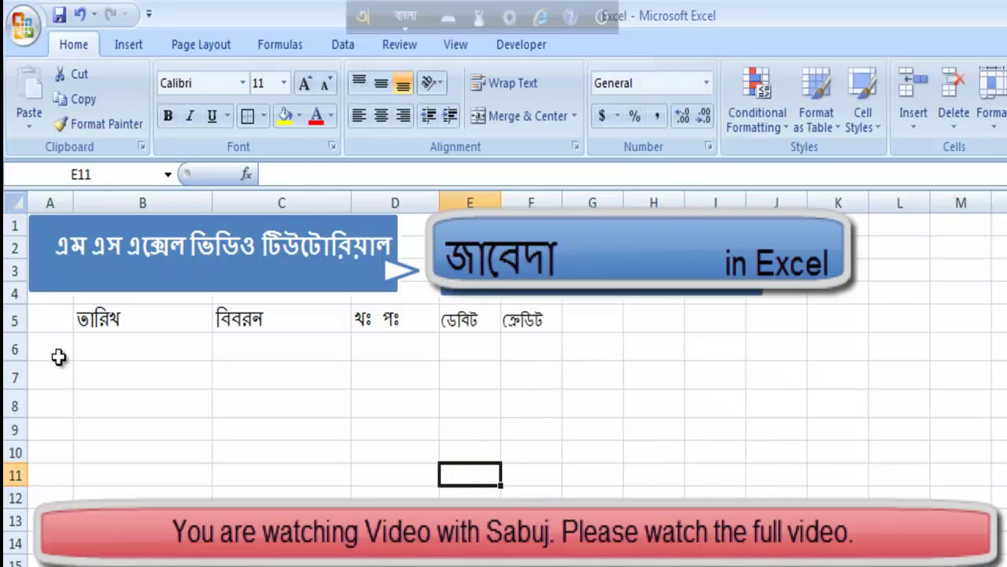
# Format the headings in B5:F5 with font size 14 and bold.
pyautogui.moveTo(90, 322); pyautogui.dragTo(523, 321)
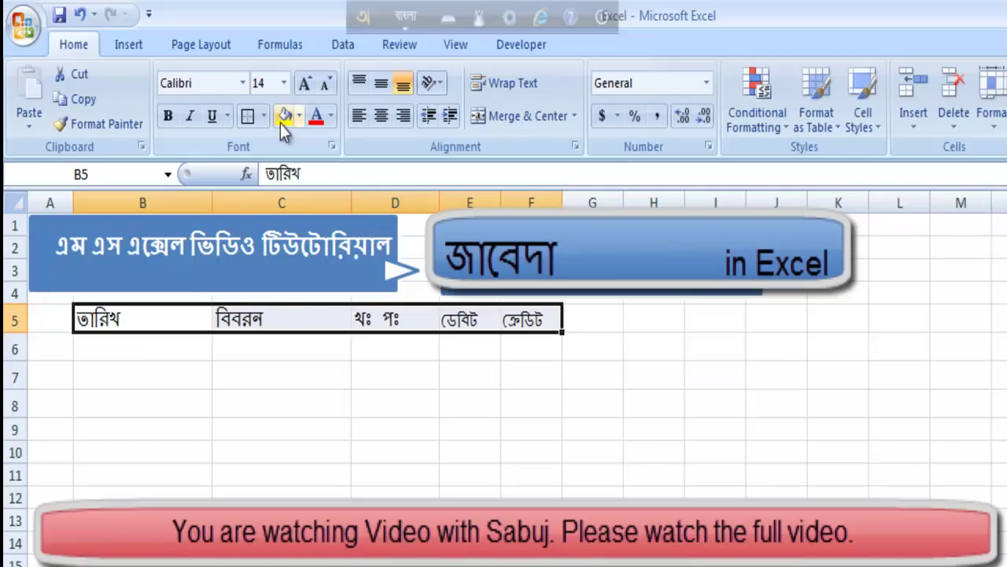
pyautogui.click(284, 83)
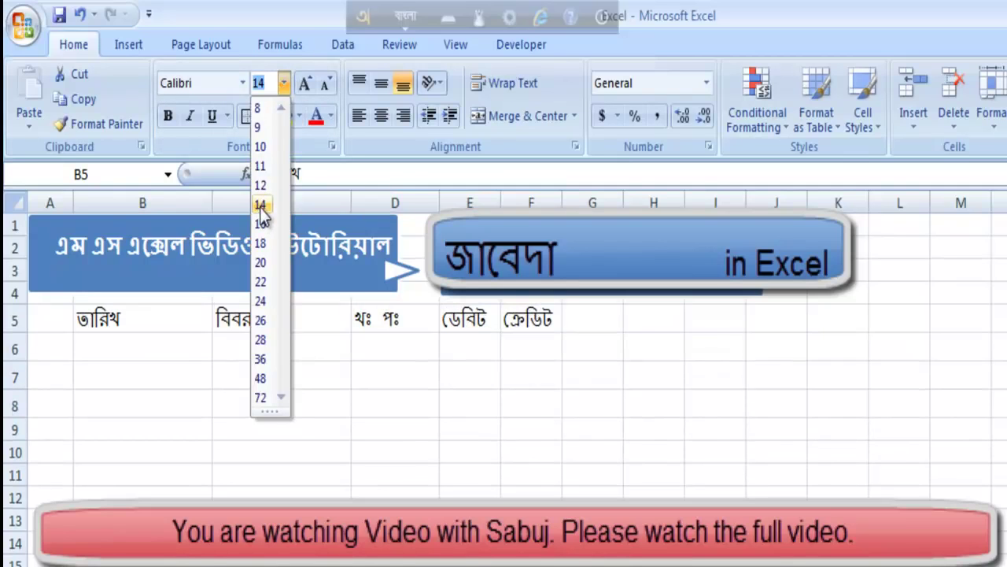
pyautogui.click(260, 207)
pyautogui.click(168, 116)
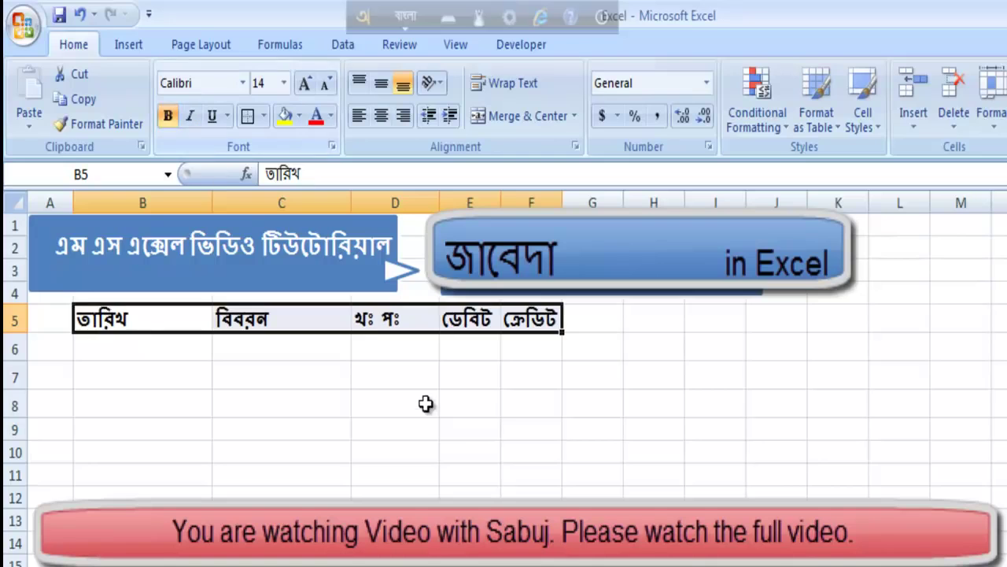
pyautogui.click(425, 404)
# Narrow column D to fit its heading and reduce column B to about two-thirds of its width.
pyautogui.moveTo(439, 203); pyautogui.dragTo(416, 202)
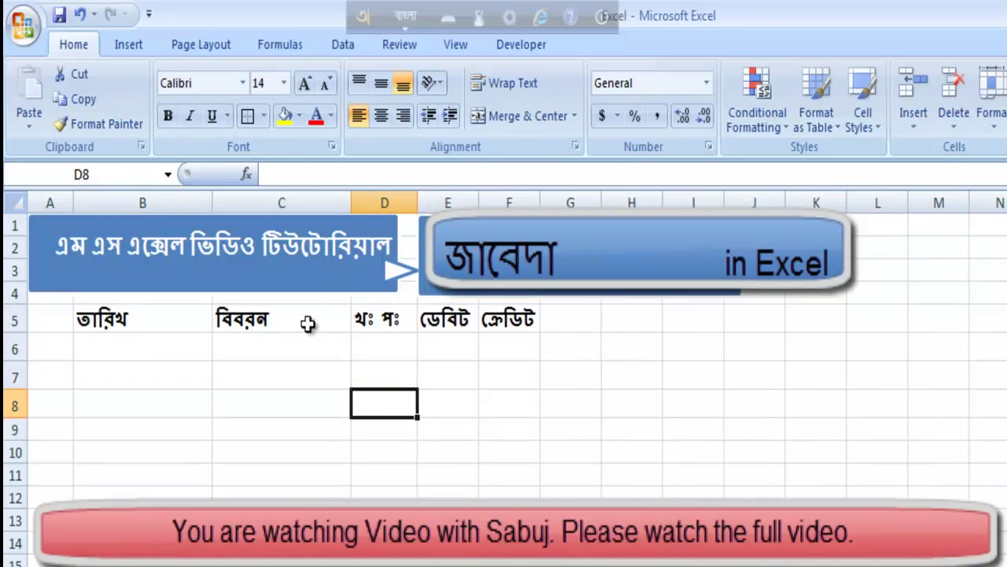
pyautogui.moveTo(212, 202); pyautogui.dragTo(167, 202)
pyautogui.click(155, 202)
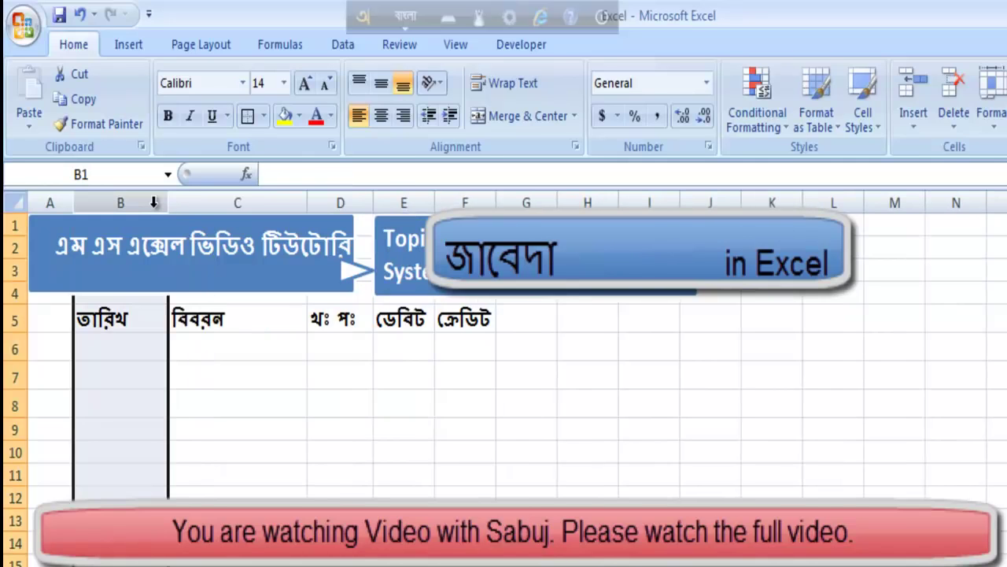
pyautogui.click(159, 450)
pyautogui.click(256, 406)
pyautogui.click(152, 347)
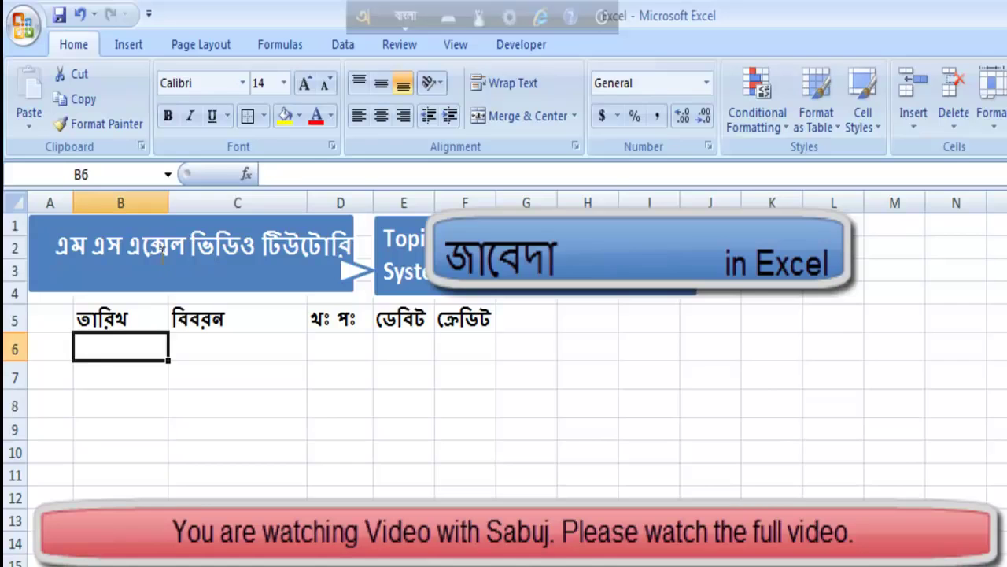
# Widen column B slightly, column C by about half, and columns E and F slightly.
pyautogui.moveTo(168, 202); pyautogui.dragTo(175, 202)
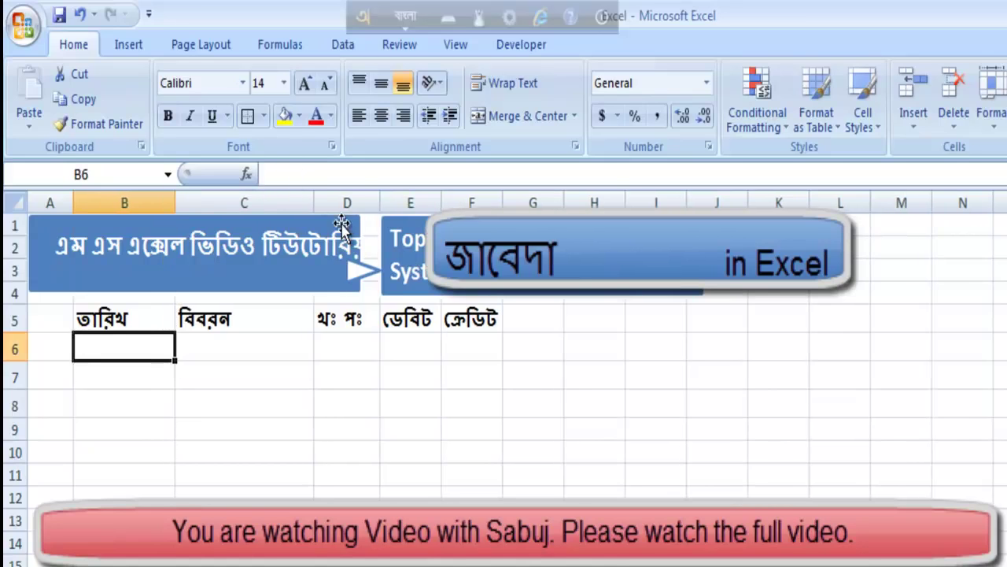
pyautogui.moveTo(314, 202); pyautogui.dragTo(377, 202)
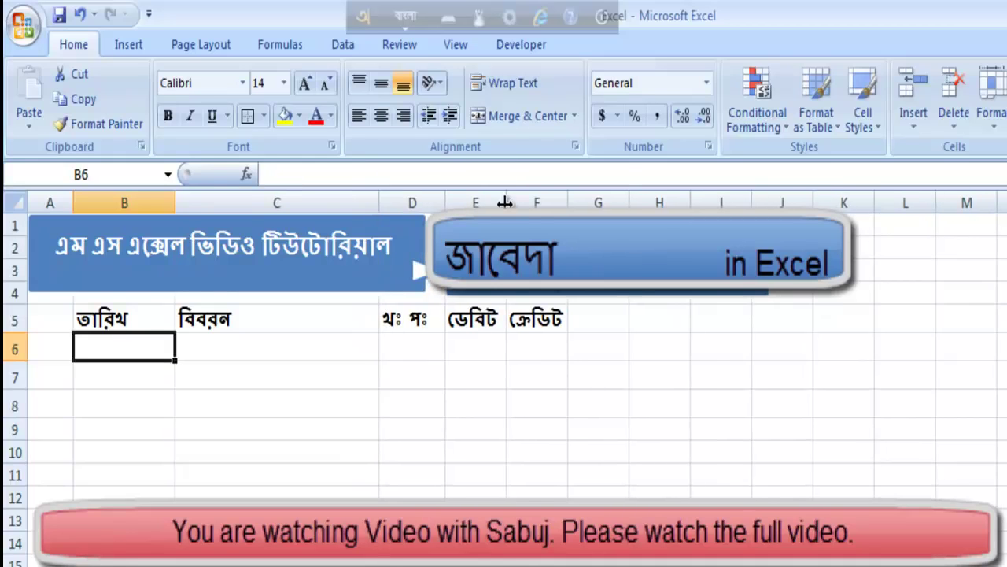
pyautogui.moveTo(505, 202); pyautogui.dragTo(521, 202)
pyautogui.moveTo(586, 202); pyautogui.dragTo(593, 202)
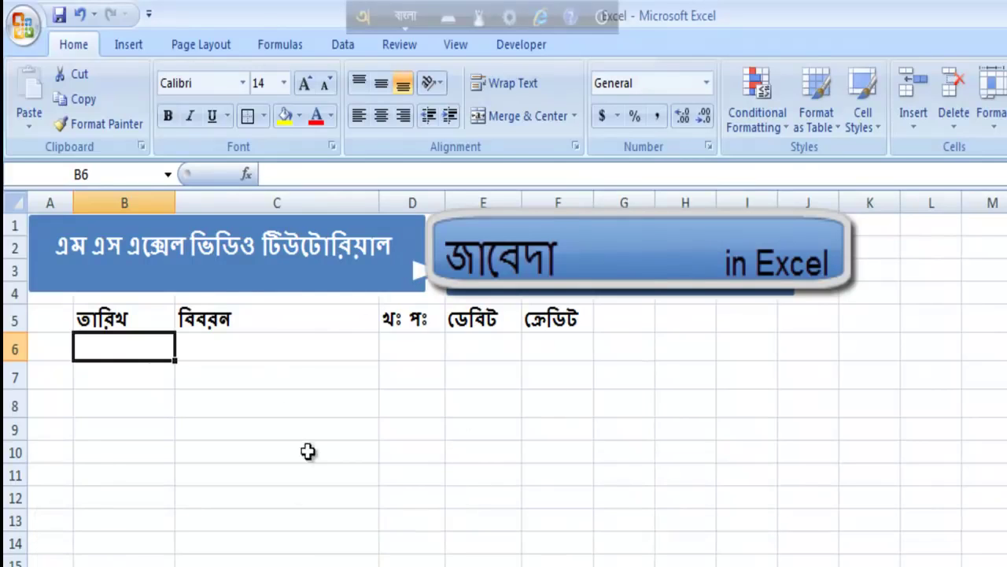
pyautogui.click(322, 474)
# Apply an outside border around the journal table area, from the headings in B5:F5 down through the empty rows below.
pyautogui.moveTo(107, 323); pyautogui.dragTo(560, 563)
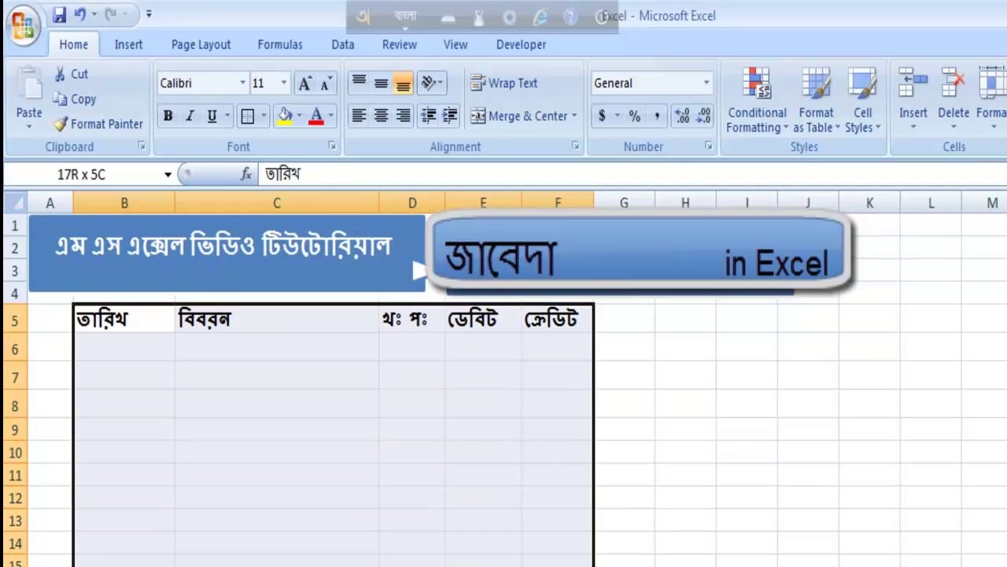
pyautogui.moveTo(560, 566); pyautogui.dragTo(561, 566)
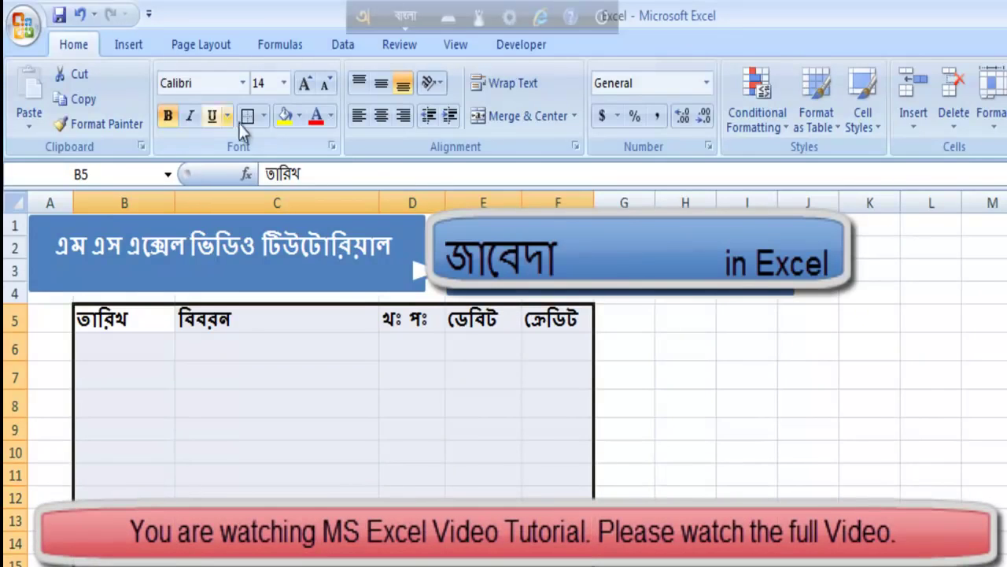
pyautogui.click(264, 118)
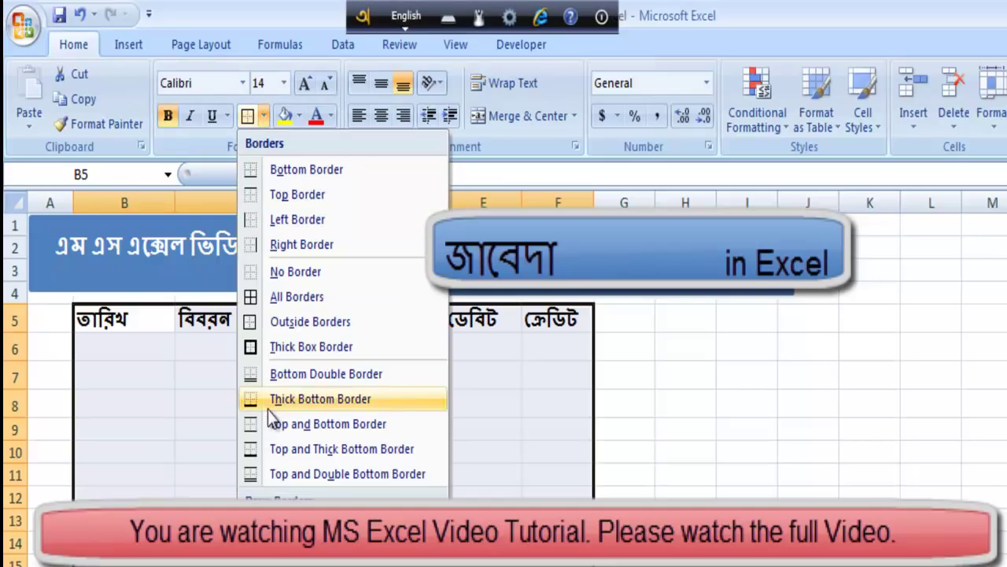
pyautogui.click(269, 322)
pyautogui.click(930, 472)
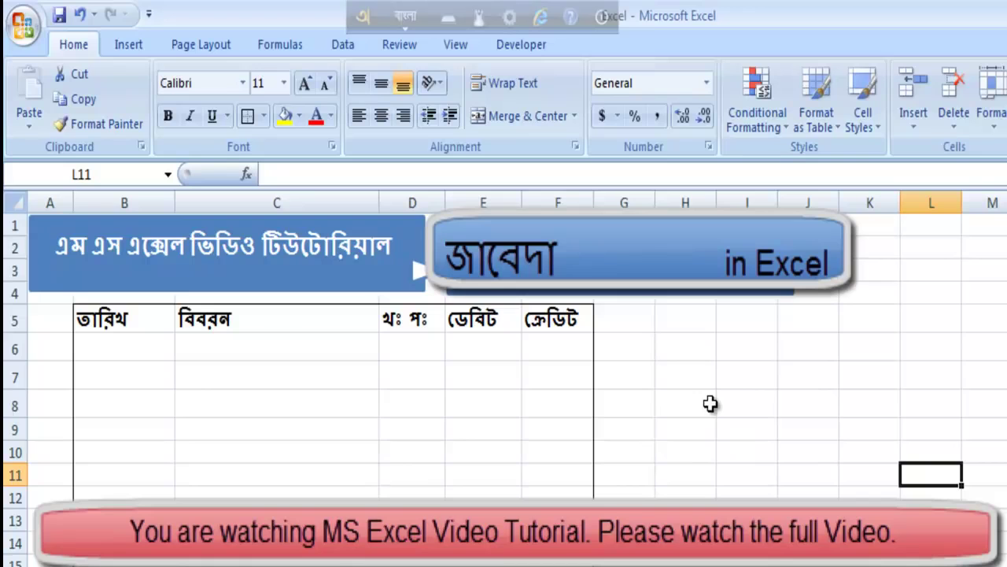
# Fill the whole worksheet with White, Background 1 to hide the gridlines.
pyautogui.click(677, 403)
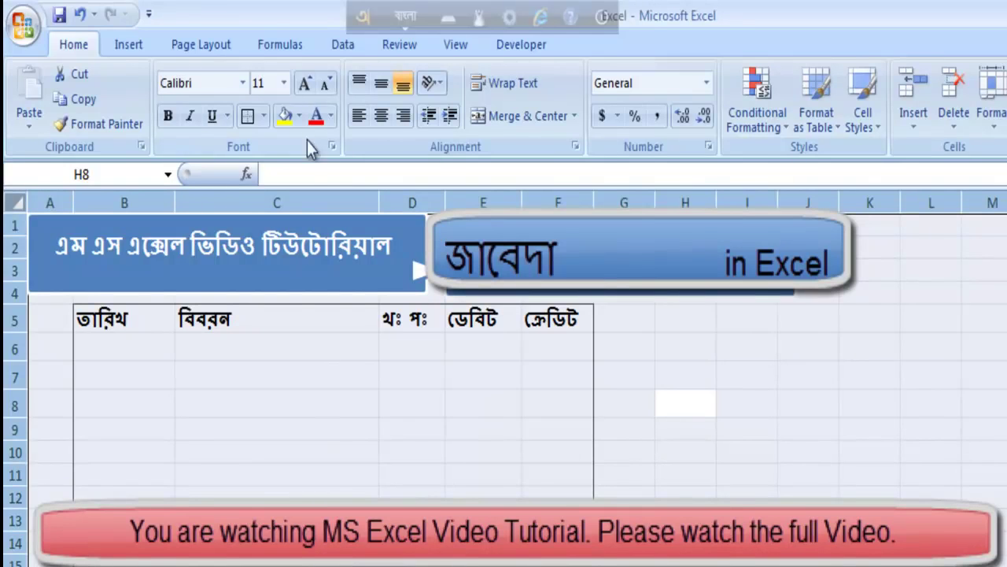
pyautogui.click(299, 117)
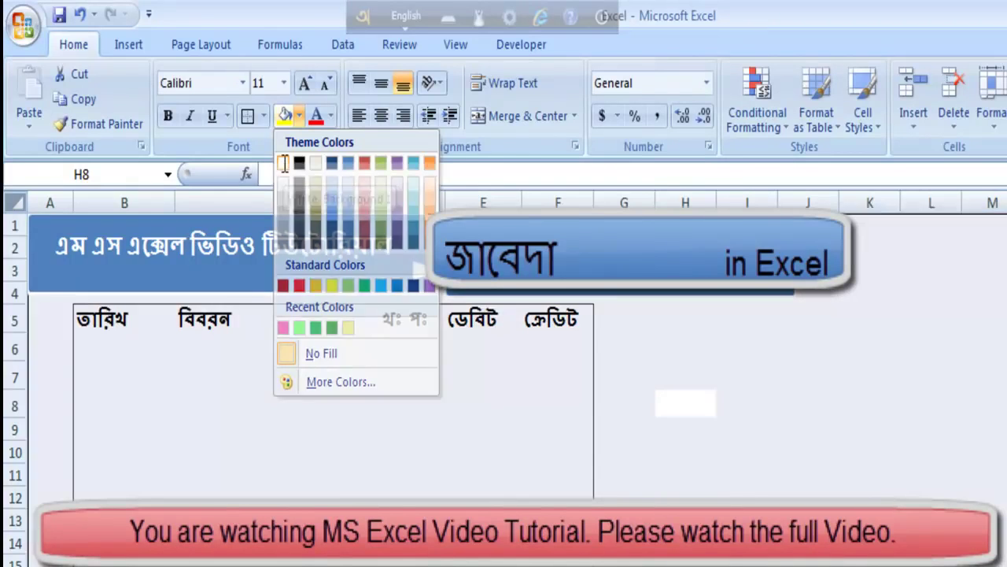
pyautogui.click(284, 164)
pyautogui.click(348, 452)
pyautogui.click(834, 433)
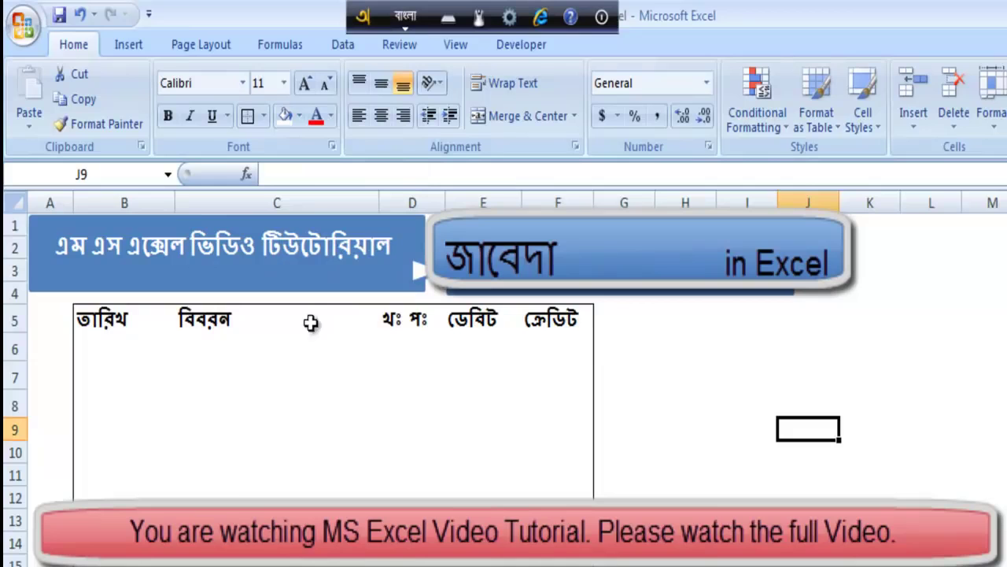
# Apply a thick box border around the heading row B5:F5.
pyautogui.moveTo(118, 318); pyautogui.dragTo(555, 321)
pyautogui.click(262, 117)
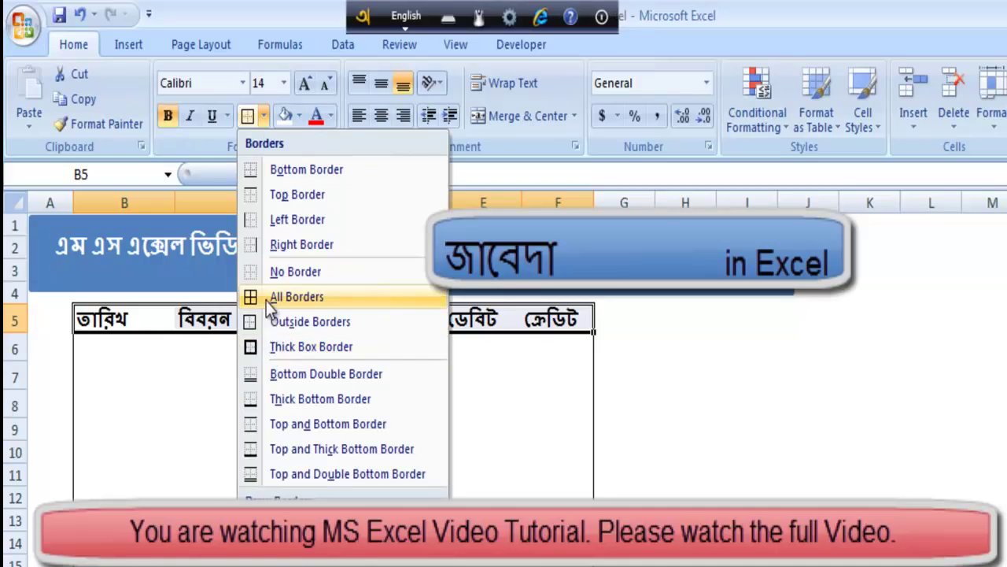
pyautogui.click(266, 347)
pyautogui.click(722, 410)
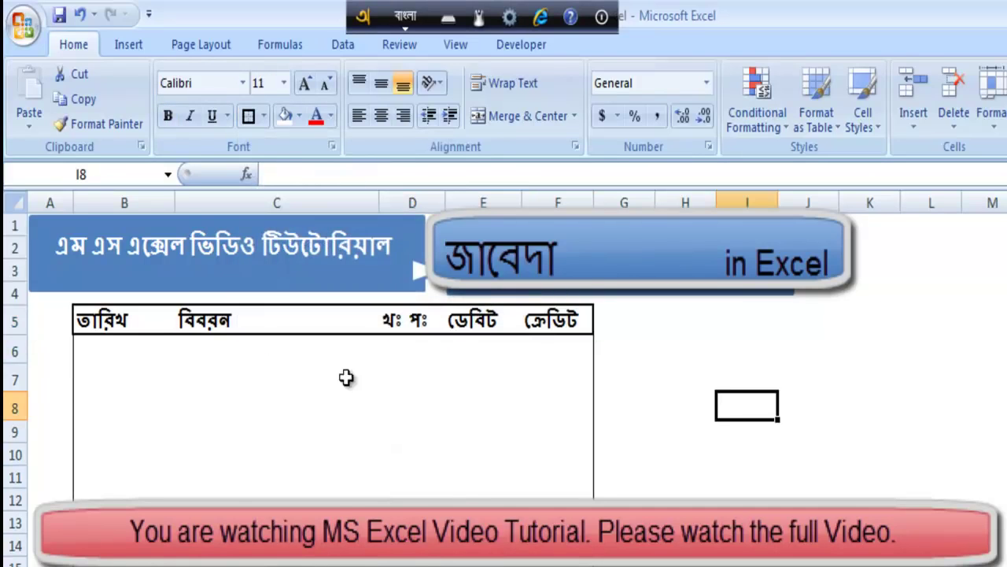
# Apply a thick box border around column B and then column C of the table, from row 5 downward.
pyautogui.click(130, 332)
pyautogui.moveTo(130, 334); pyautogui.dragTo(130, 565)
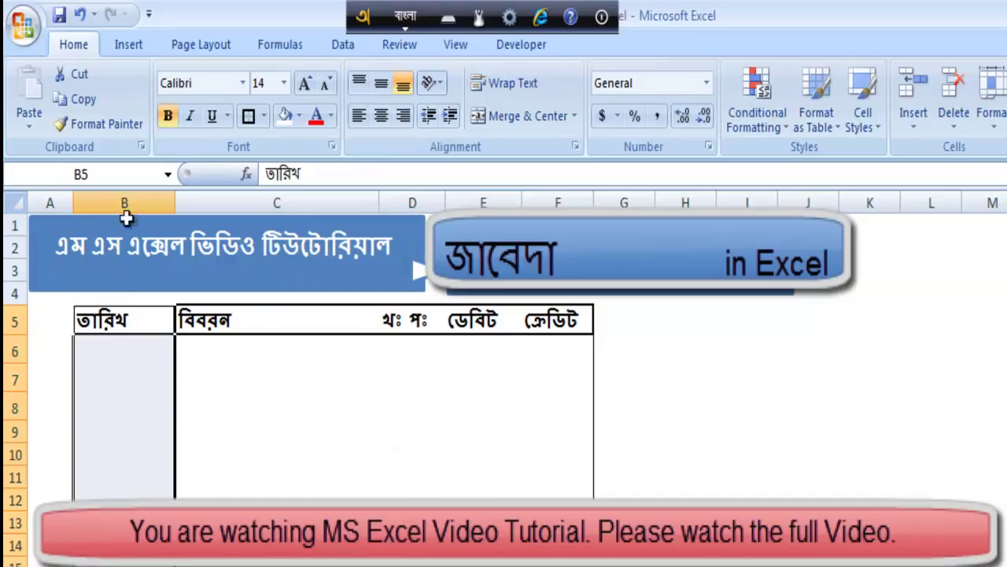
pyautogui.click(246, 119)
pyautogui.click(233, 498)
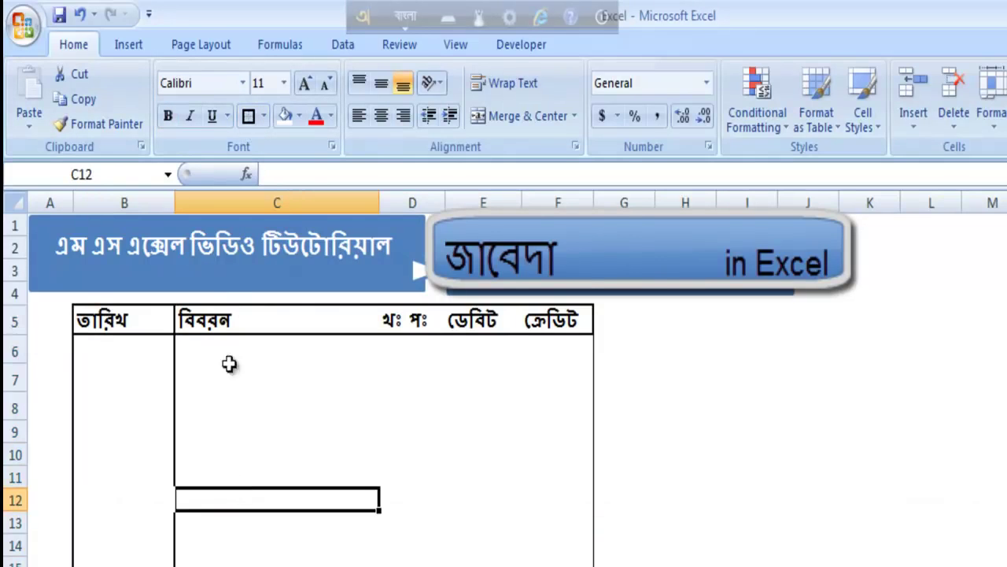
pyautogui.click(221, 317)
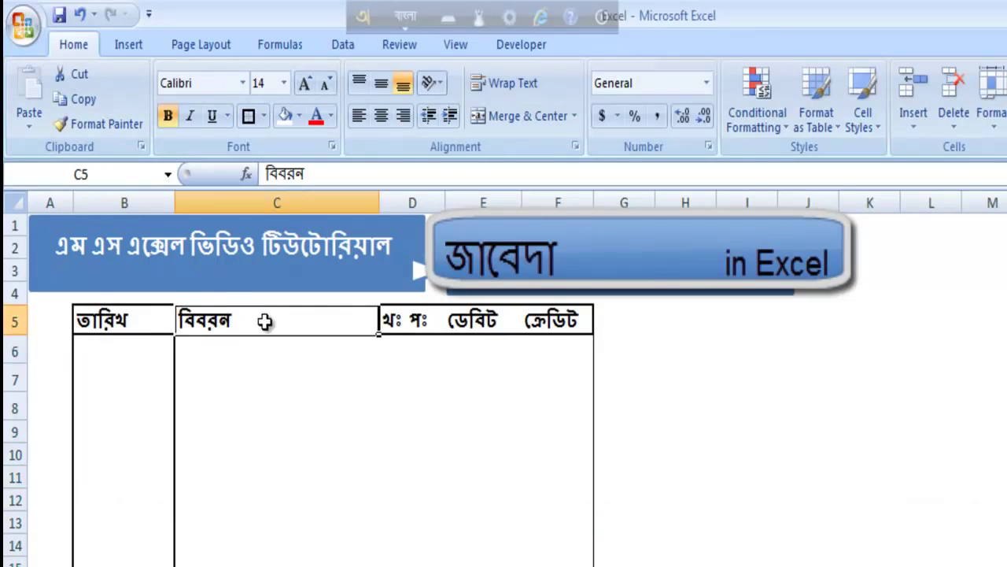
pyautogui.moveTo(268, 316); pyautogui.dragTo(273, 565)
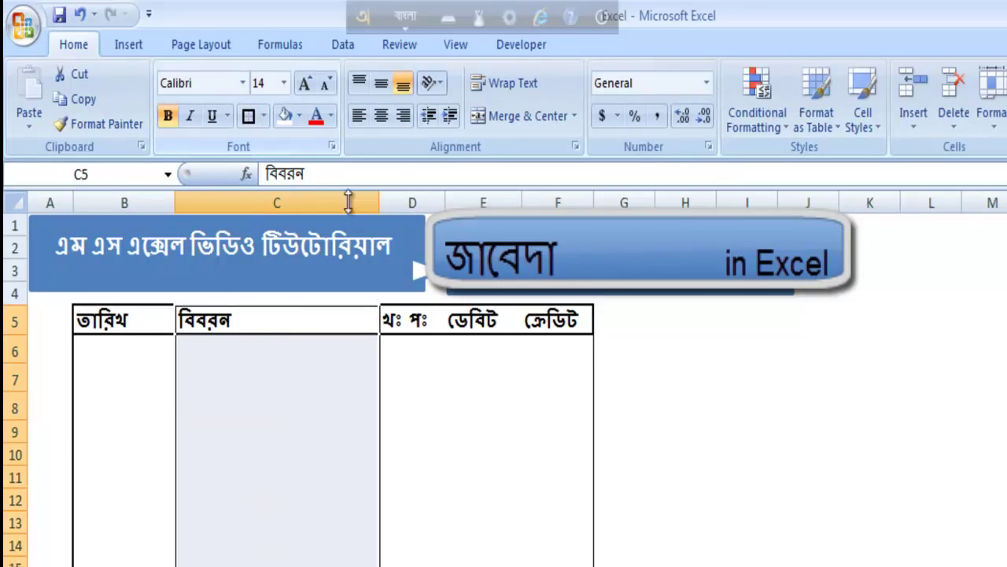
pyautogui.click(475, 348)
# Apply separate thick box borders around columns D, E and F of the table, from row 5 downward.
pyautogui.moveTo(412, 323); pyautogui.dragTo(412, 565)
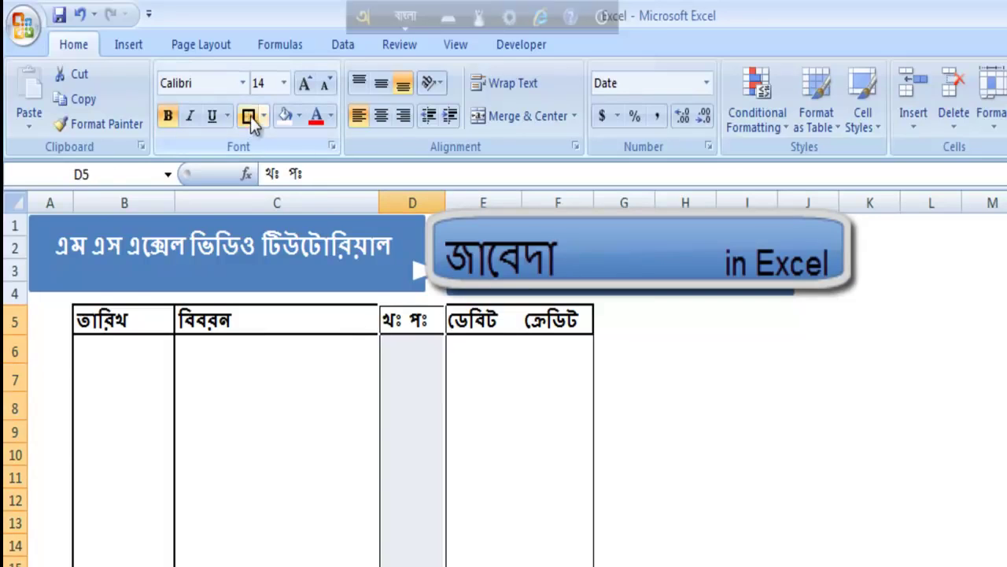
pyautogui.moveTo(510, 319); pyautogui.dragTo(504, 566)
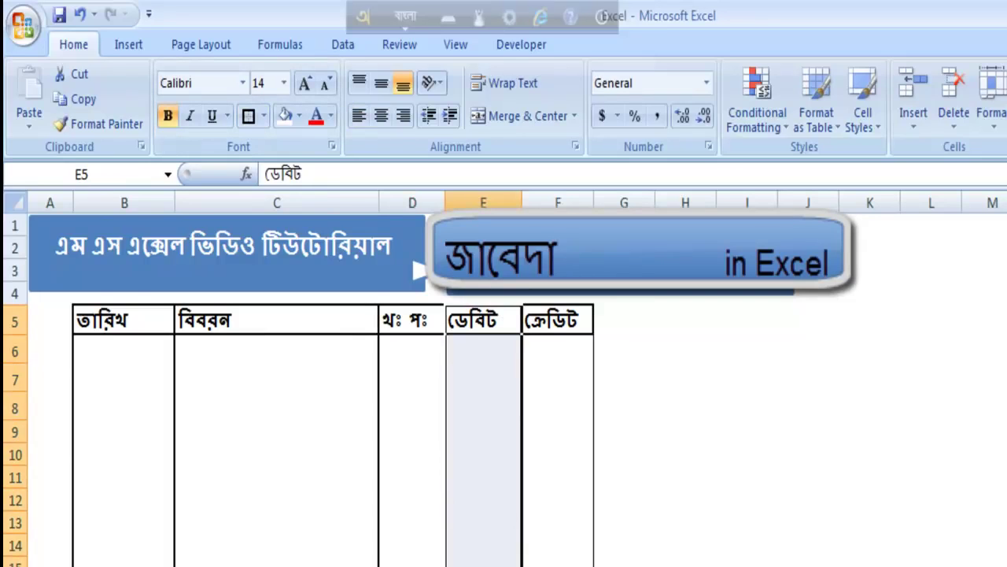
pyautogui.click(738, 432)
pyautogui.moveTo(580, 326); pyautogui.dragTo(580, 566)
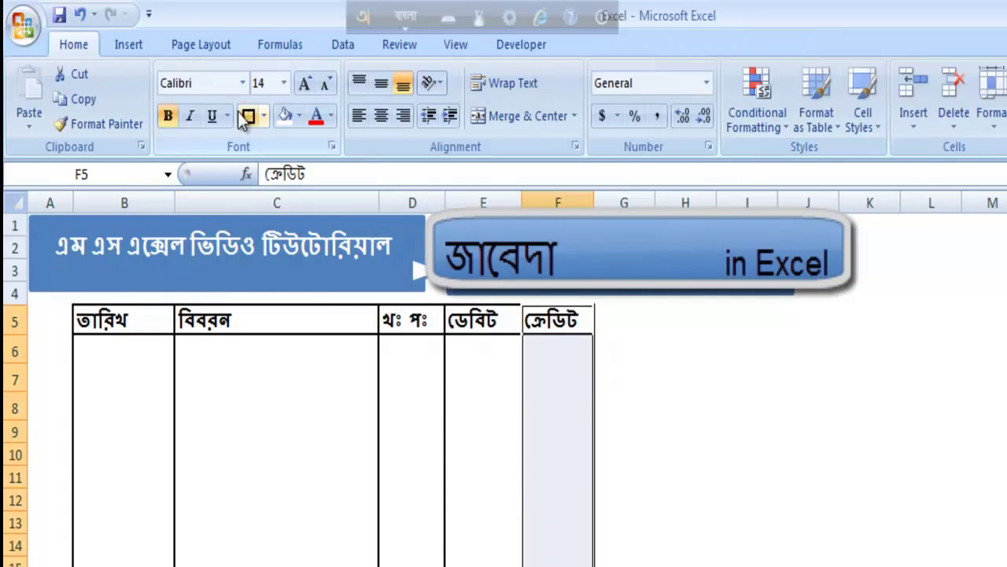
pyautogui.click(744, 536)
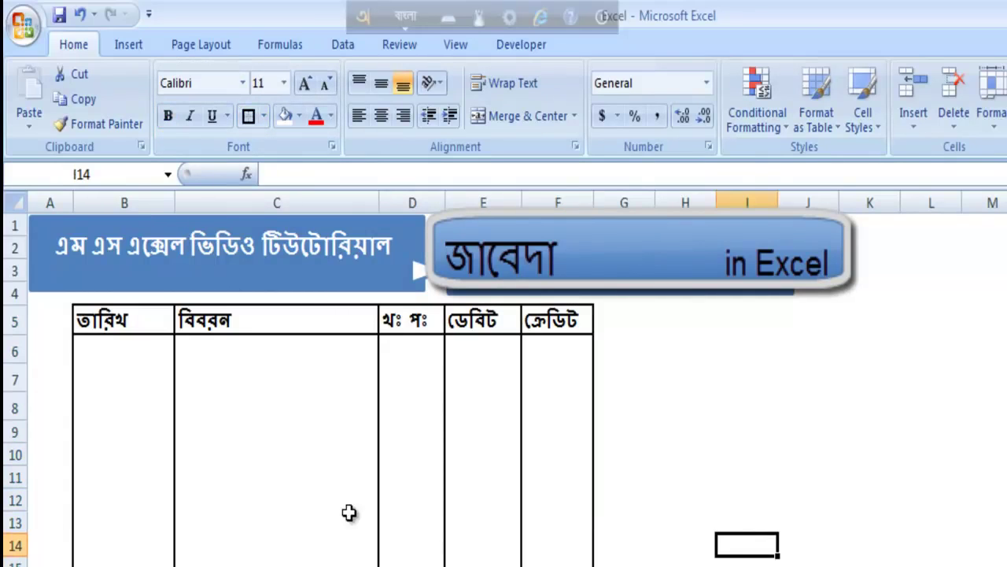
pyautogui.click(140, 354)
pyautogui.click(128, 375)
pyautogui.click(132, 341)
pyautogui.click(131, 378)
pyautogui.click(129, 350)
pyautogui.click(135, 397)
pyautogui.click(136, 350)
pyautogui.click(138, 370)
pyautogui.click(136, 348)
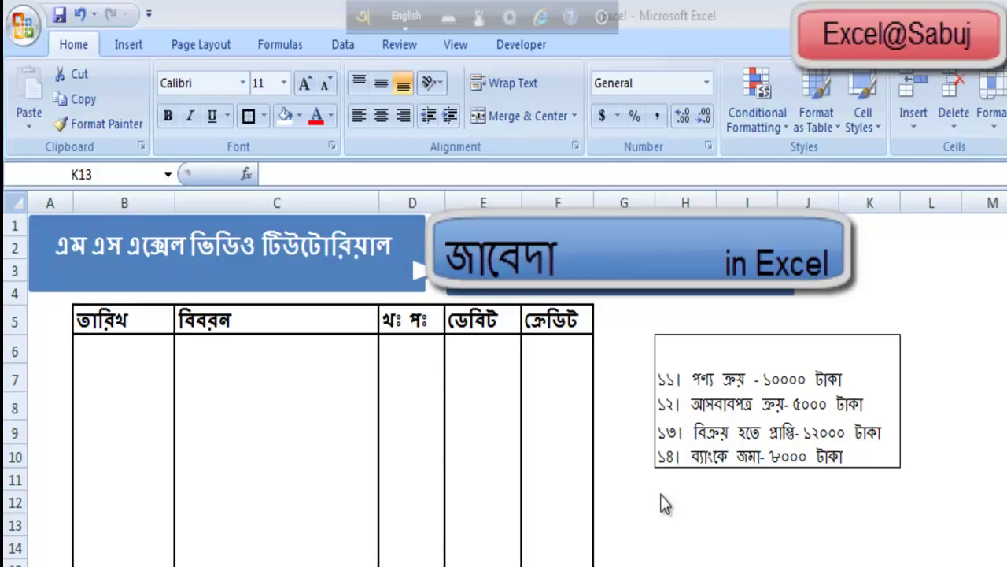
# Switch the input language to Bangla and enter the transaction date ১১/০১/২০১৯ in cell B6.
pyautogui.press('F12')
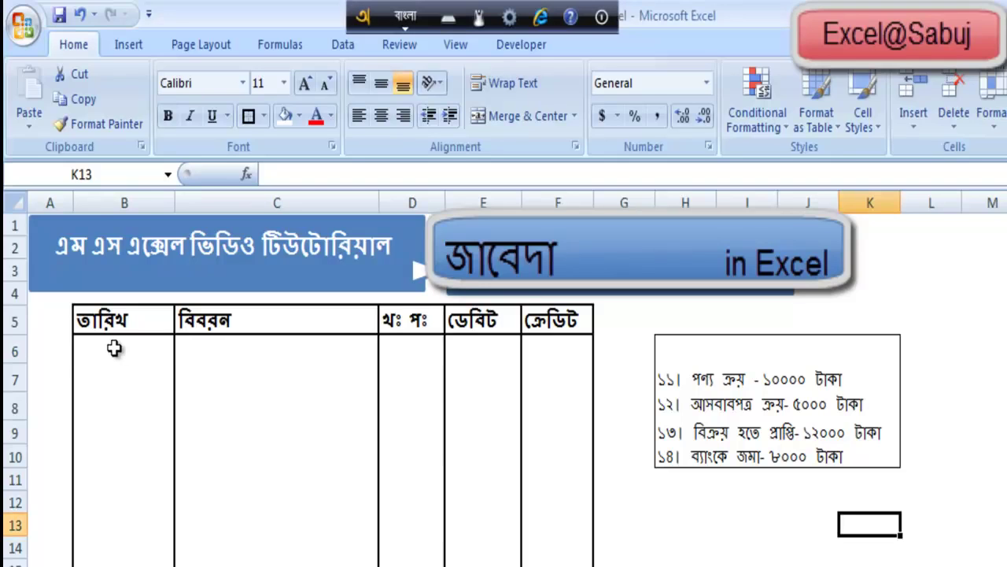
pyautogui.click(118, 343)
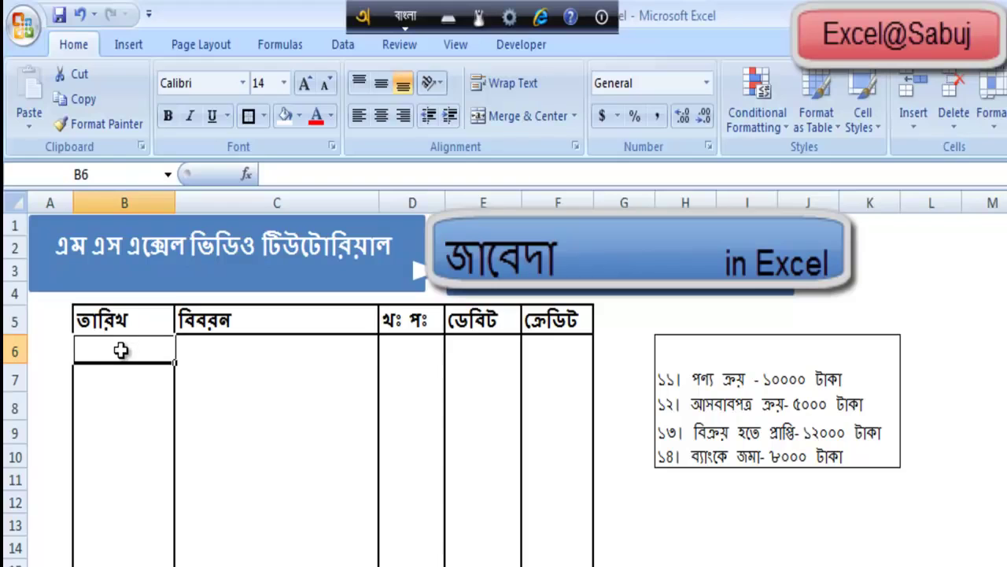
pyautogui.write('১১')
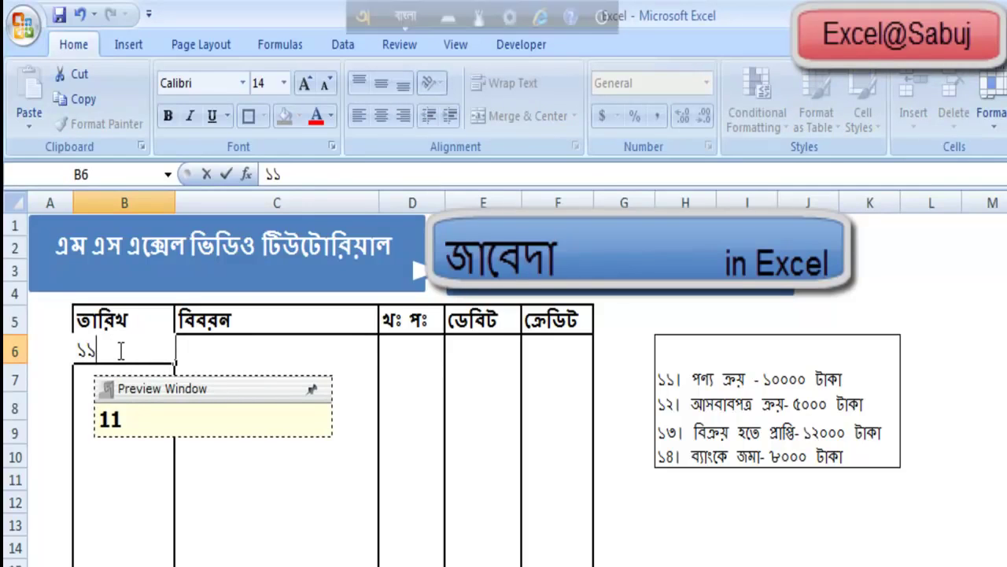
pyautogui.write('/০')
pyautogui.write('১/')
pyautogui.write('২০১')
pyautogui.write('৯')
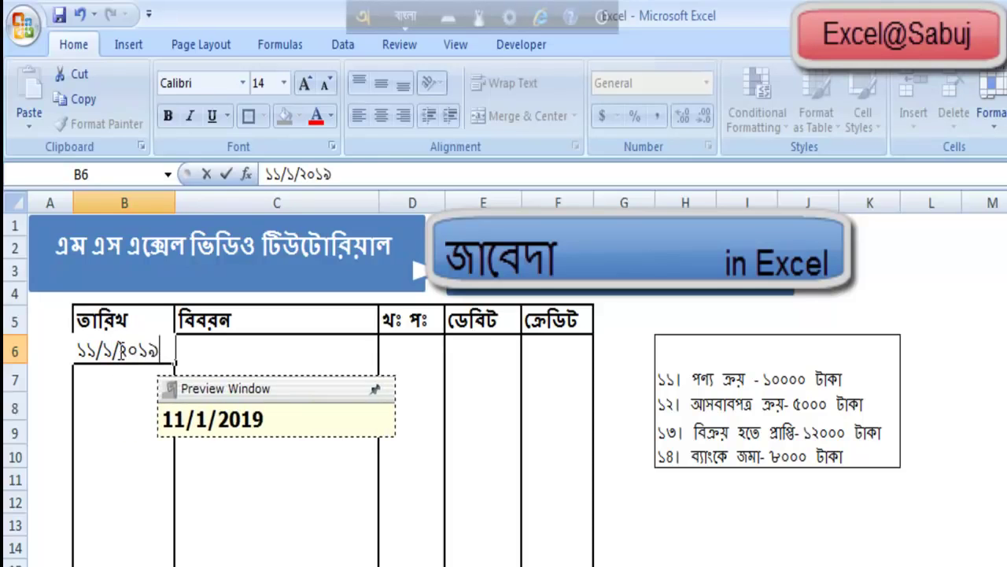
pyautogui.press('Tab')
pyautogui.click(270, 425)
pyautogui.click(246, 349)
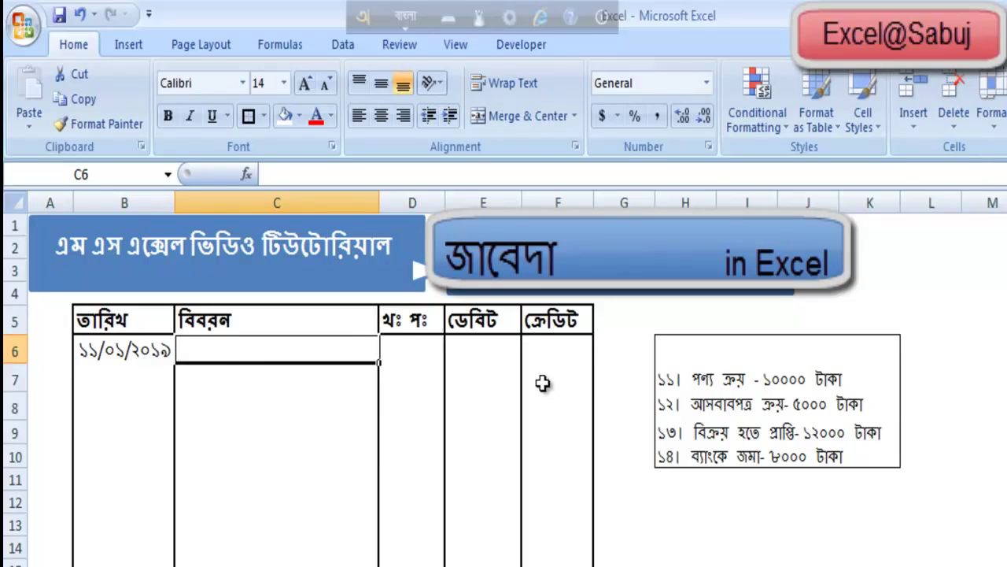
pyautogui.write('ko')
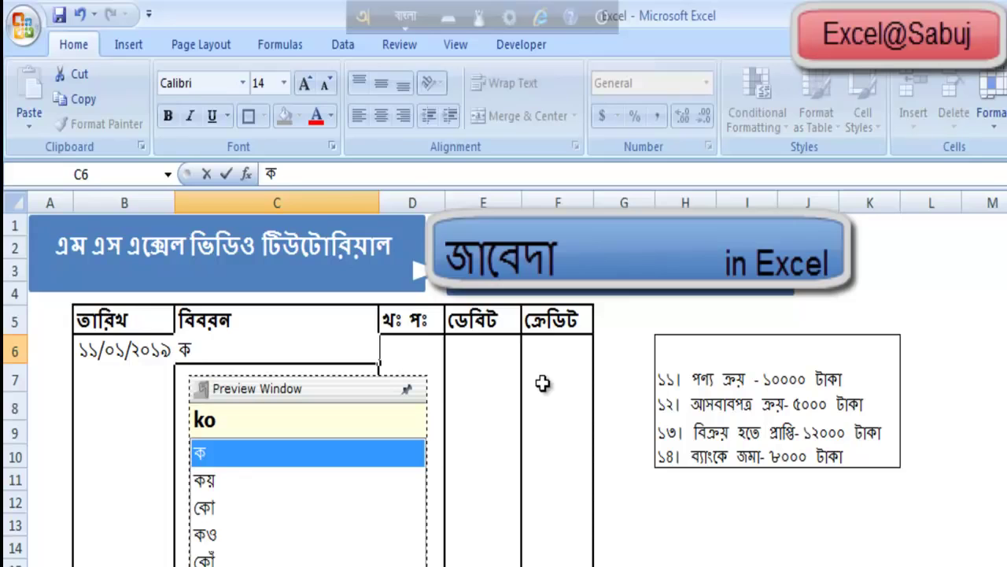
pyautogui.write('rou')
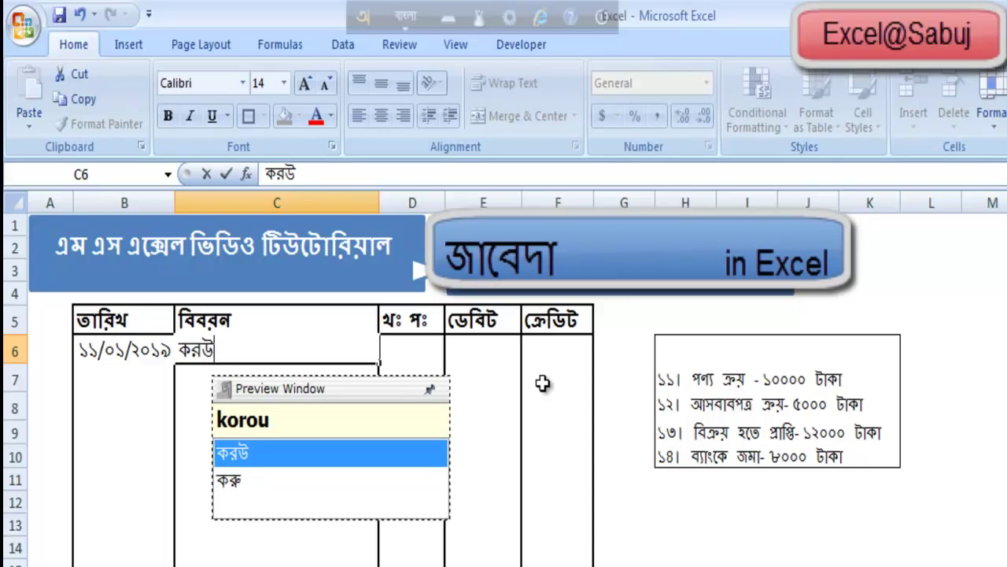
pyautogui.press('BackSpace')
pyautogui.press('BackSpace')
pyautogui.press('BackSpace')
pyautogui.press('BackSpace')
pyautogui.press('BackSpace')
# Enter the debit account ক্রয় হিসাব as the description in cell C6.
pyautogui.write('k')
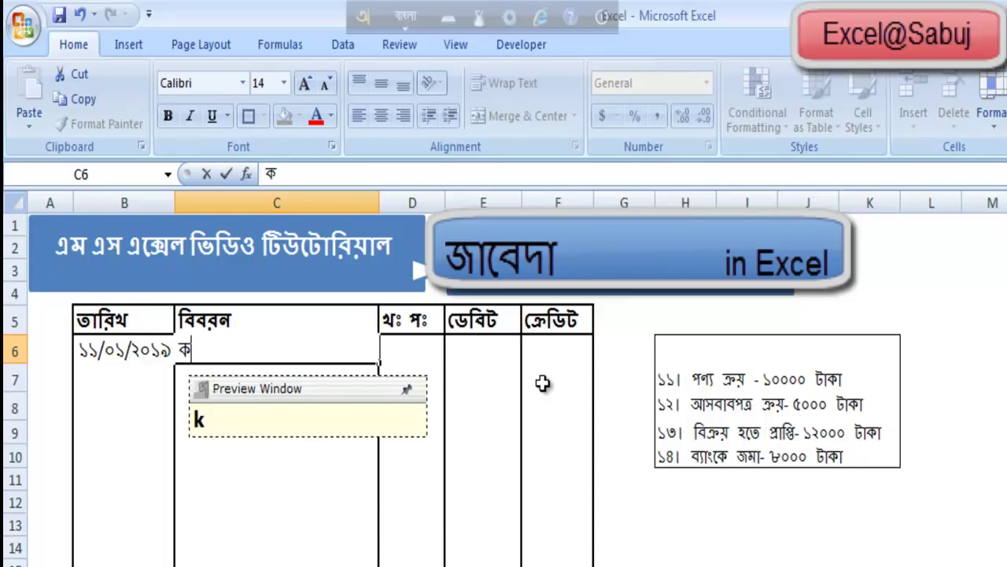
pyautogui.write('roy hisab')
pyautogui.press('Tab')
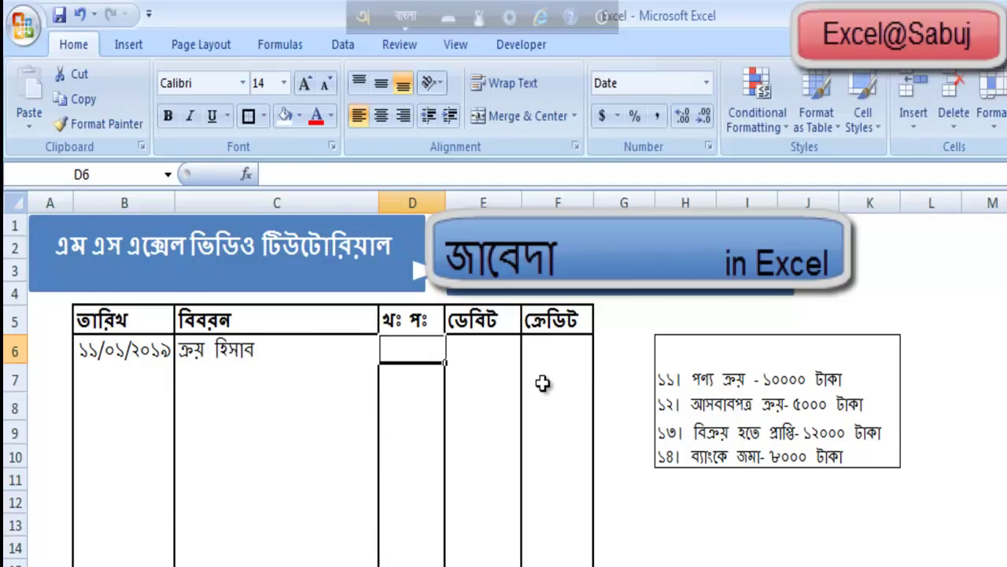
# Enter the debit amount ১০০০০ for the purchase in cell E6.
pyautogui.click(493, 347)
pyautogui.write('1000')
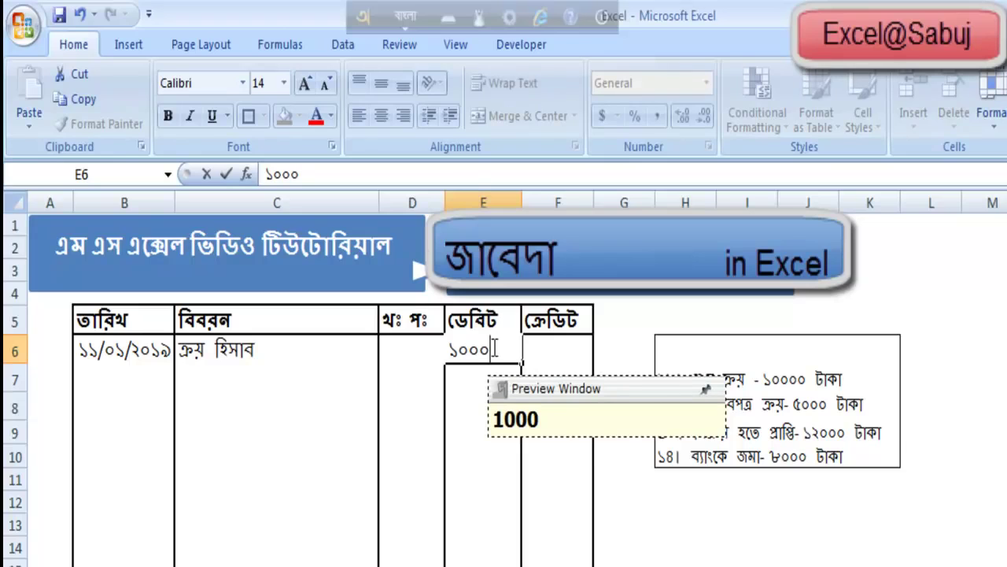
pyautogui.write('-')
pyautogui.press('BackSpace')
pyautogui.write('0')
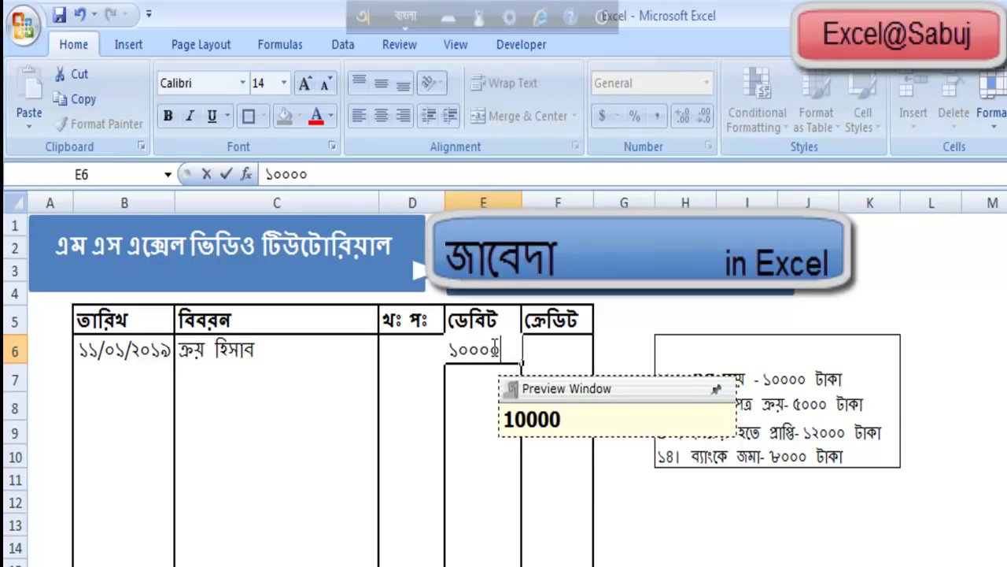
pyautogui.click(551, 351)
# Enter the credit account নগদান হিসাব in cell C7 and its credit amount ১০০০০ in cell F7.
pyautogui.click(232, 370)
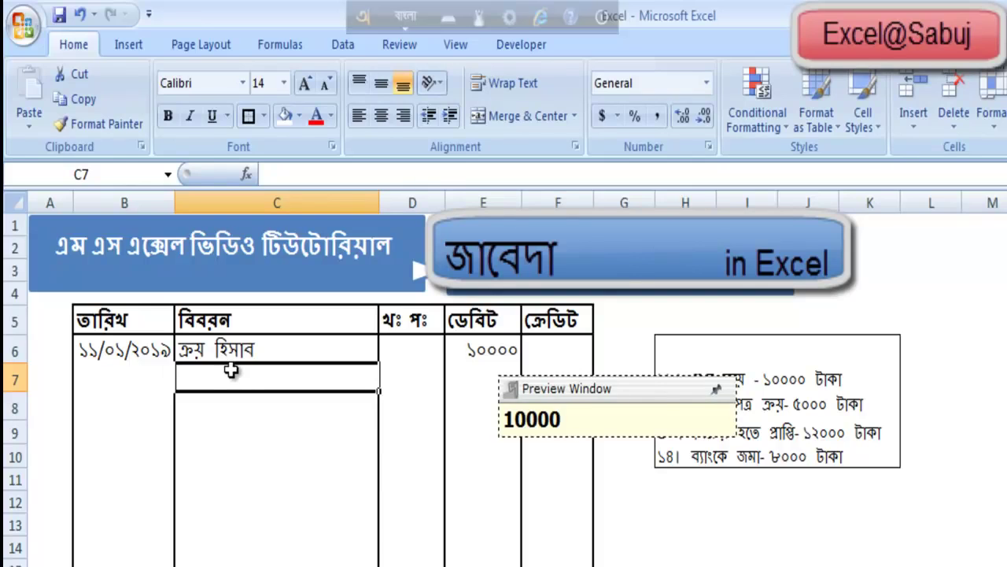
pyautogui.write('নগ')
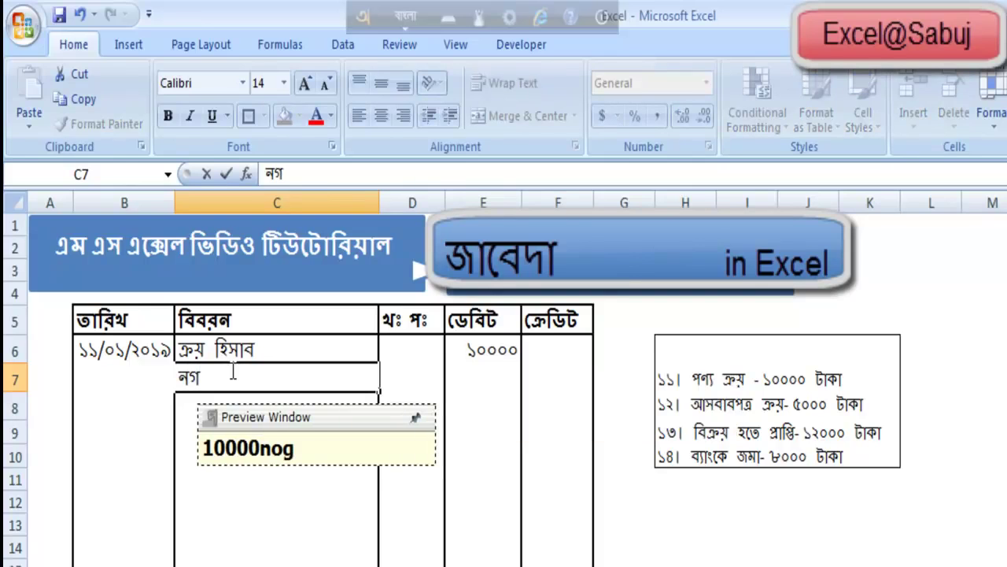
pyautogui.write('দান হ')
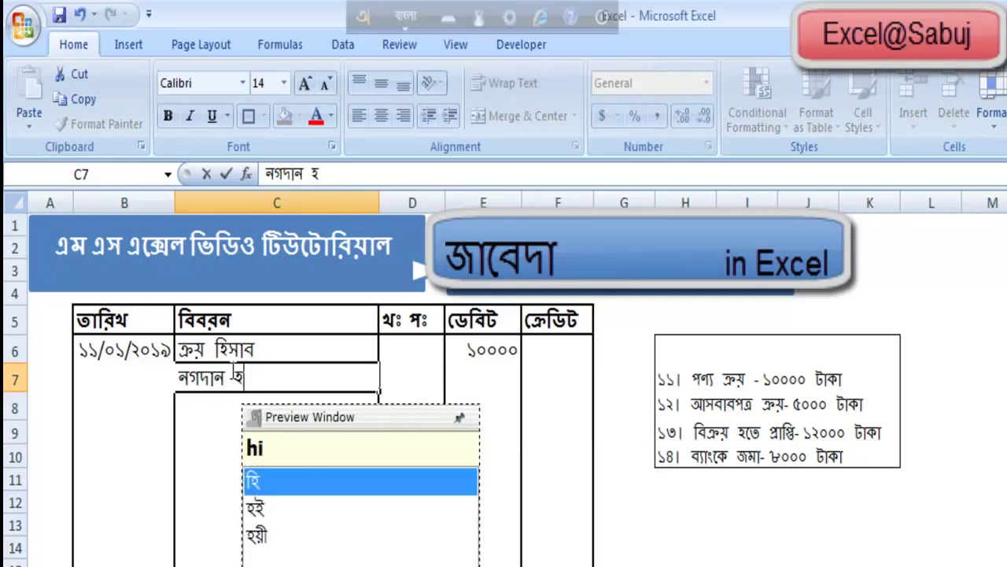
pyautogui.write('িসাব')
pyautogui.press('Tab')
pyautogui.press('Tab')
pyautogui.press('Tab')
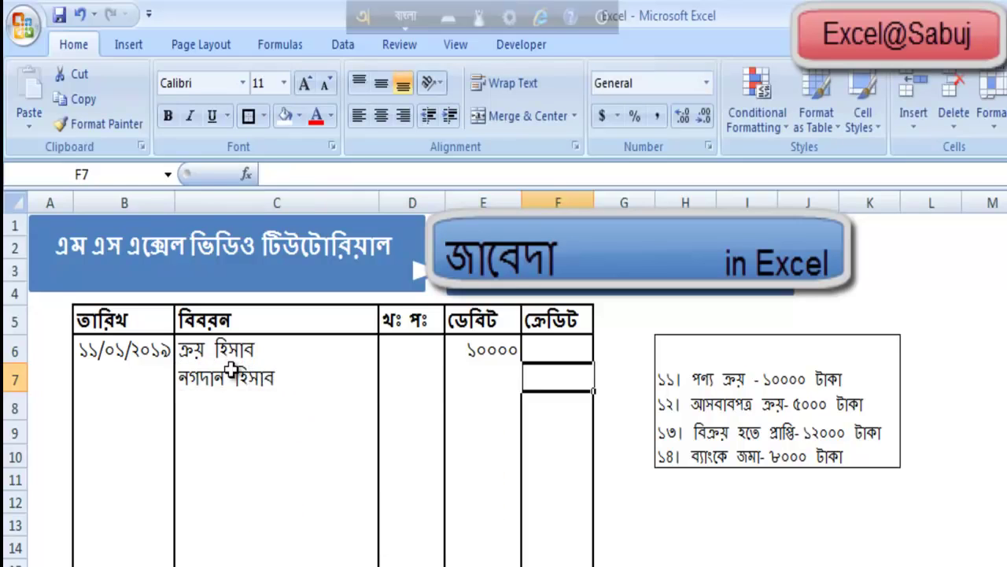
pyautogui.write('১০০০০')
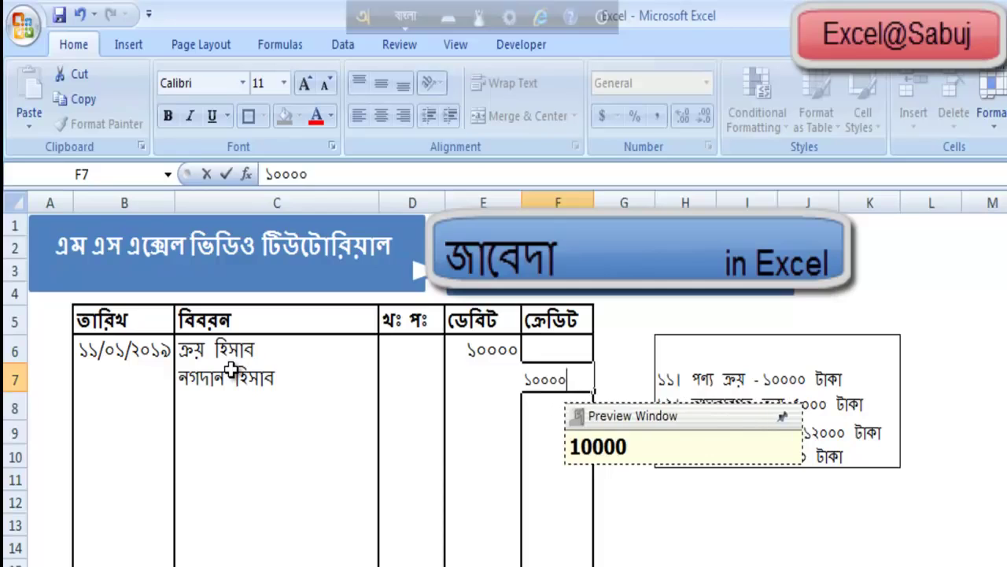
pyautogui.press('Tab')
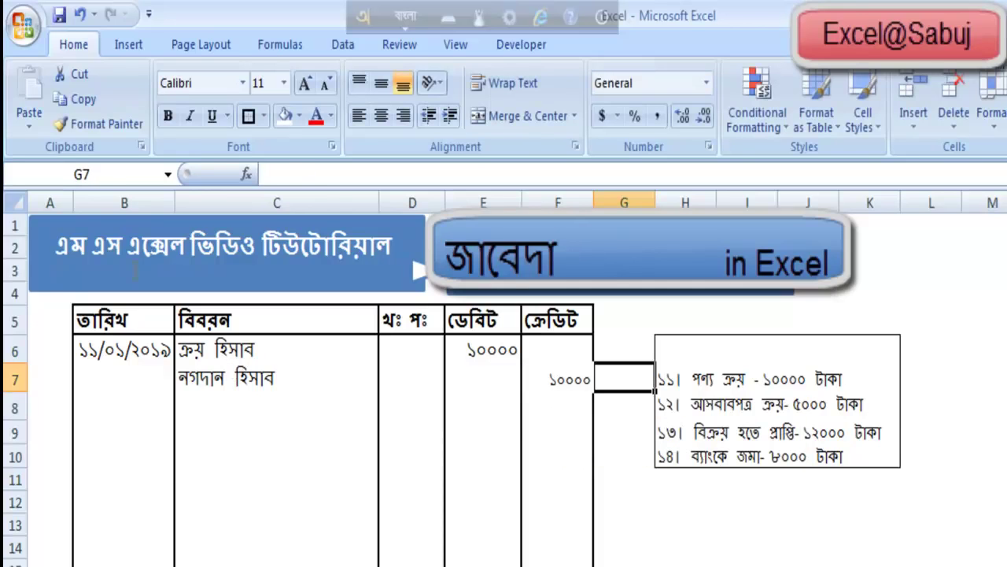
pyautogui.moveTo(101, 354); pyautogui.dragTo(551, 373)
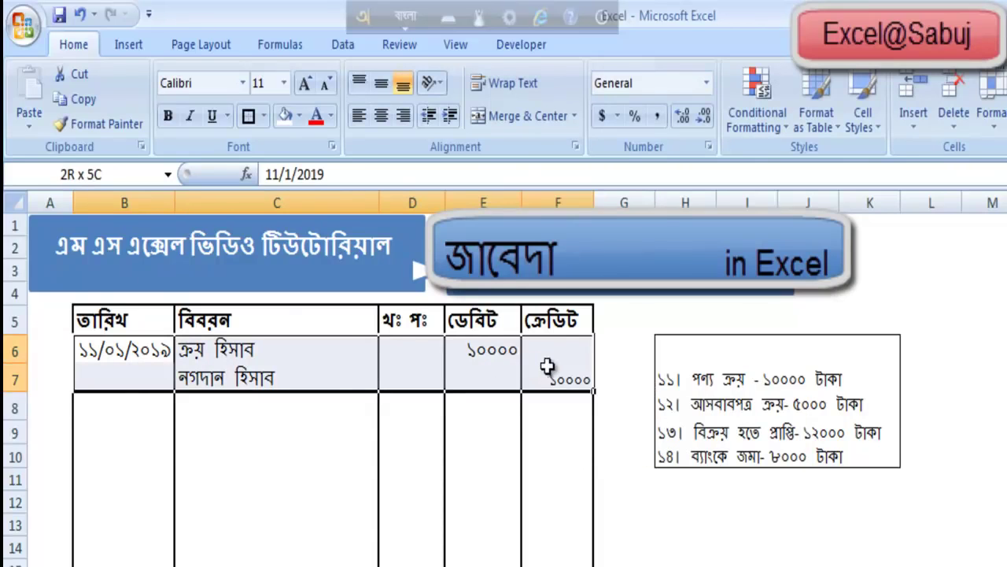
pyautogui.click(555, 374)
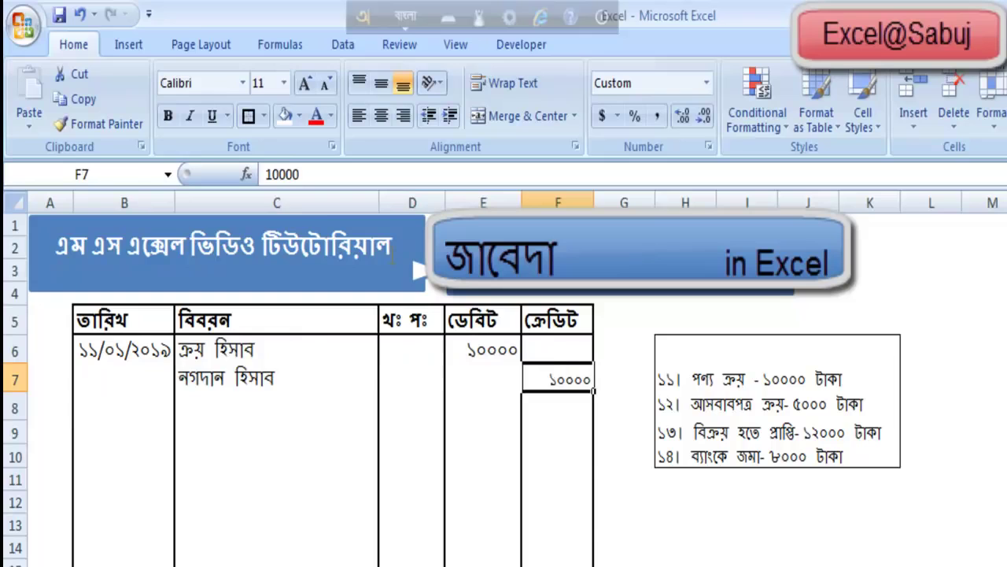
pyautogui.click(250, 119)
pyautogui.click(284, 429)
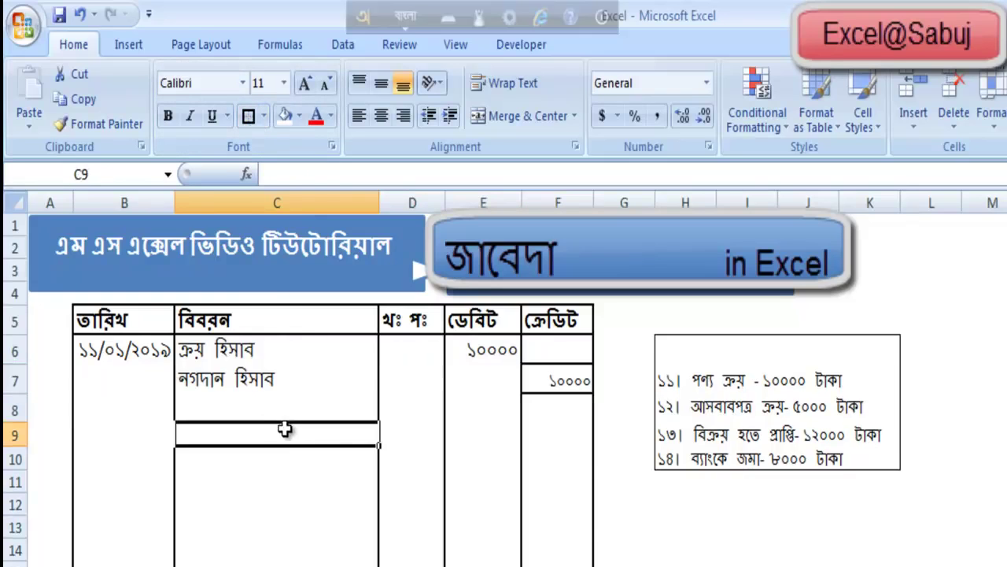
pyautogui.moveTo(126, 352); pyautogui.dragTo(555, 378)
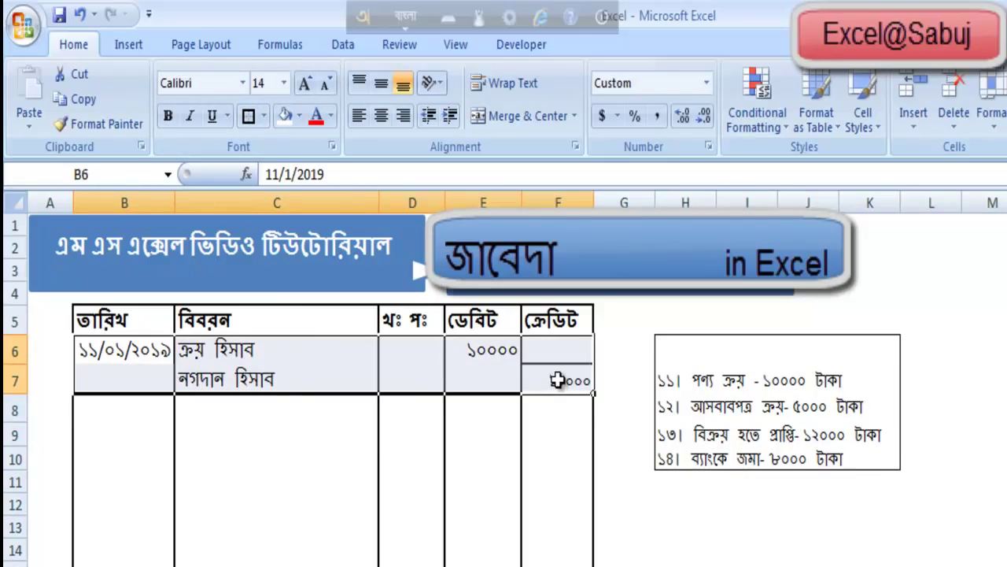
pyautogui.click(247, 117)
pyautogui.click(499, 533)
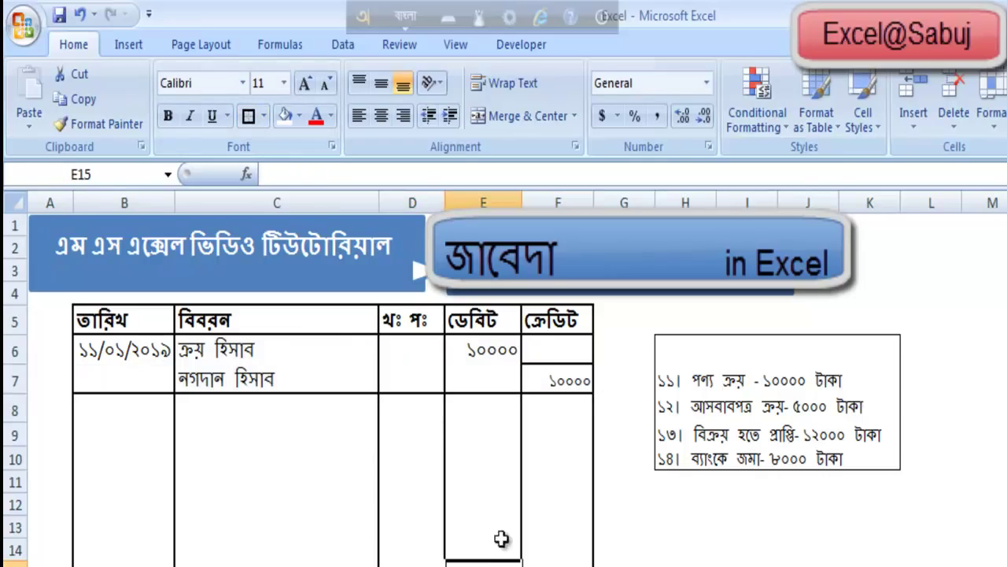
pyautogui.click(545, 367)
pyautogui.click(544, 354)
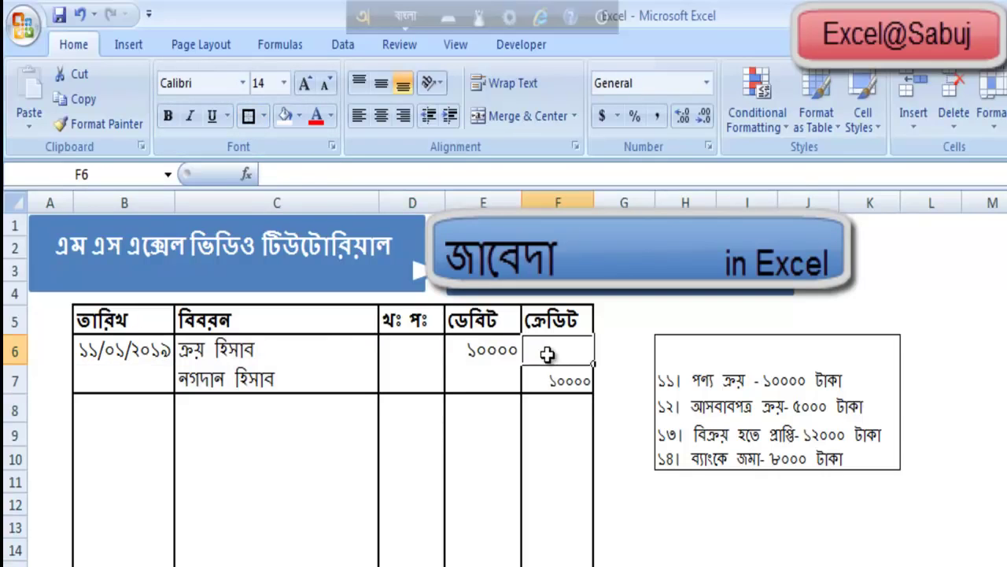
pyautogui.click(559, 461)
pyautogui.click(553, 378)
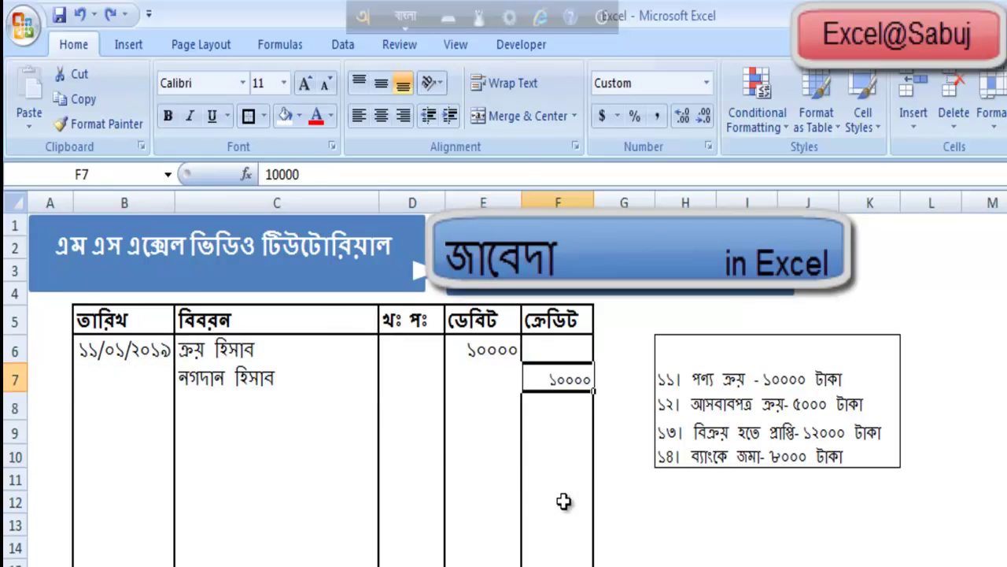
pyautogui.click(531, 508)
# Apply a box border around the first journal entry in cells B6:F7.
pyautogui.moveTo(87, 358); pyautogui.dragTo(554, 391)
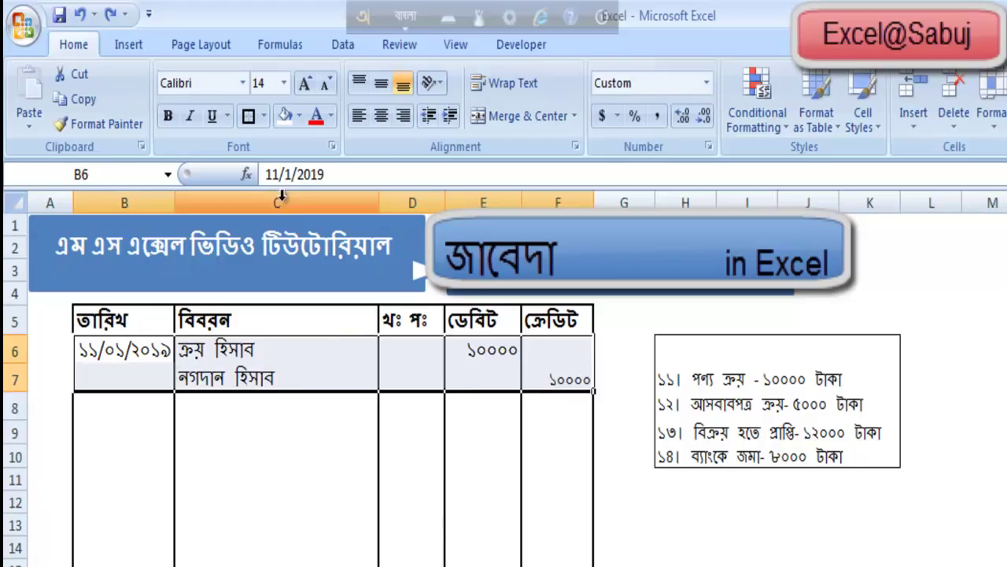
pyautogui.click(251, 115)
pyautogui.click(310, 543)
pyautogui.click(624, 563)
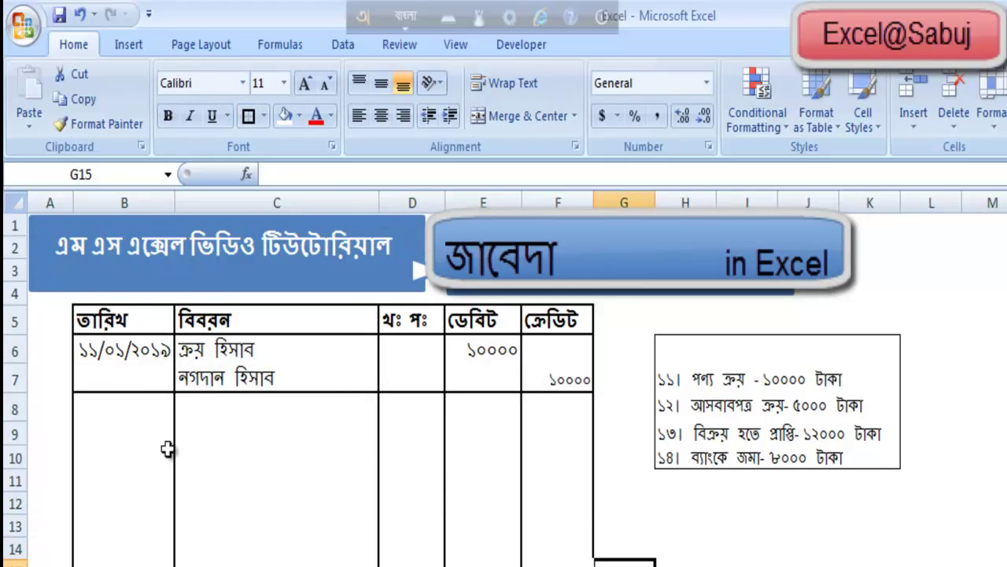
# Enter the second transaction's date ১২/০১/২০১৯ in cell B8.
pyautogui.click(119, 412)
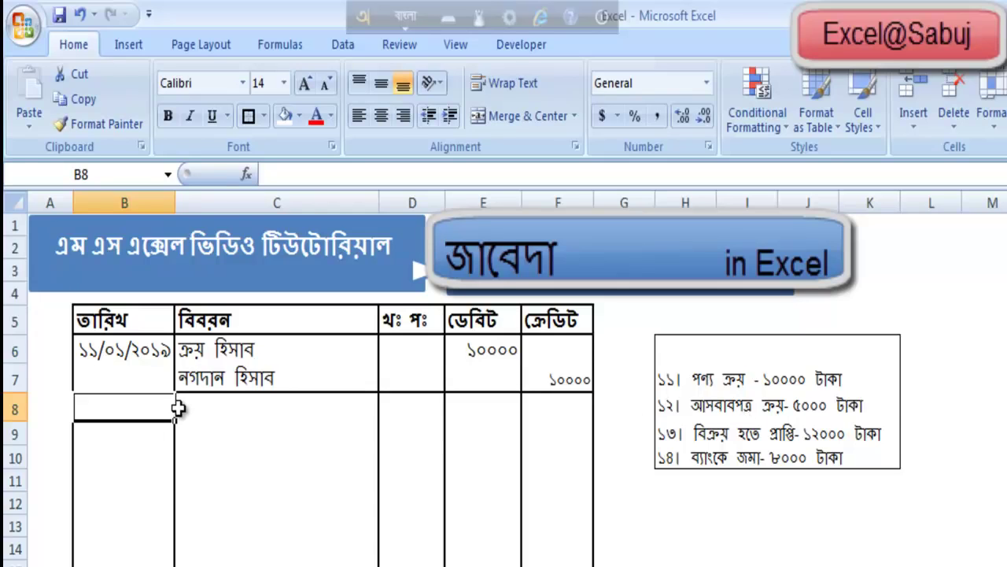
pyautogui.write('১২/০১')
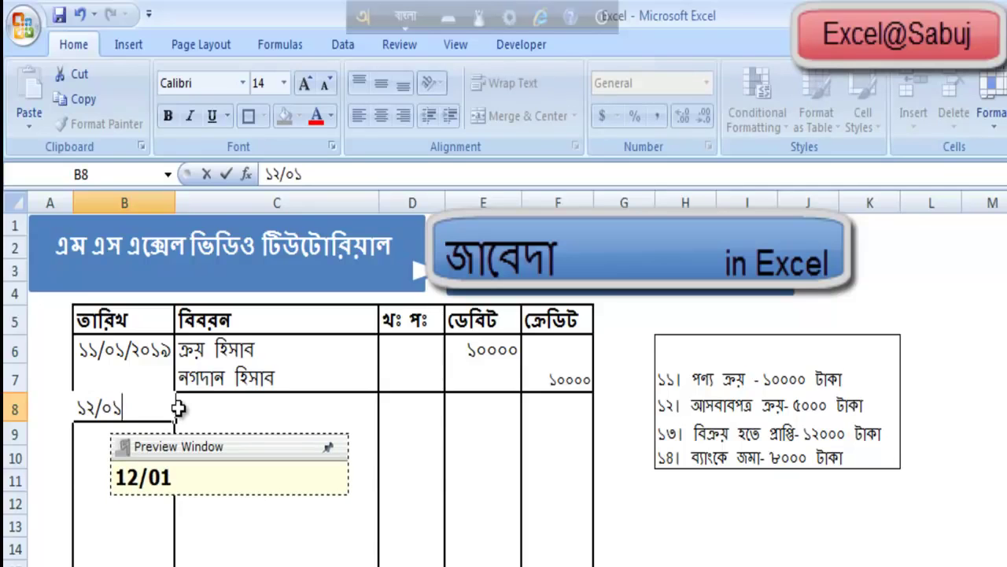
pyautogui.write('/২০১৯')
pyautogui.press('Tab')
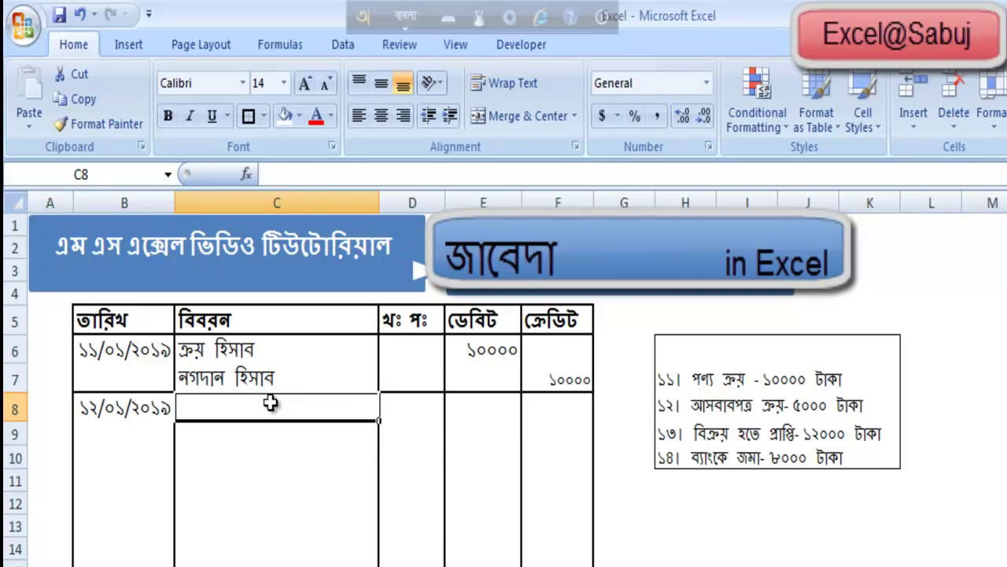
# Enter the debit account আসবাব পত্র হিসাব as the description in cell C8.
pyautogui.write('আসবাব')
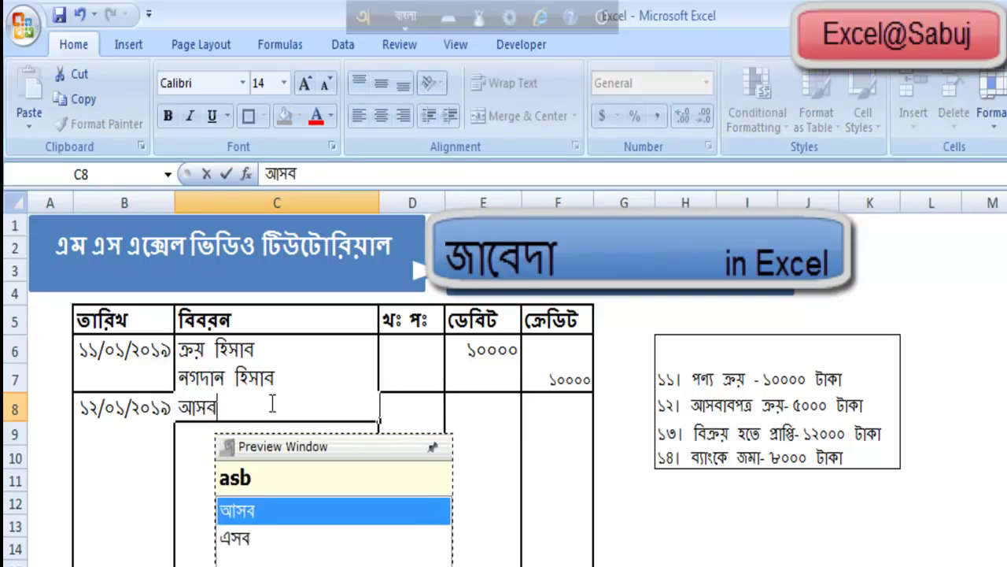
pyautogui.write(' পত্র ')
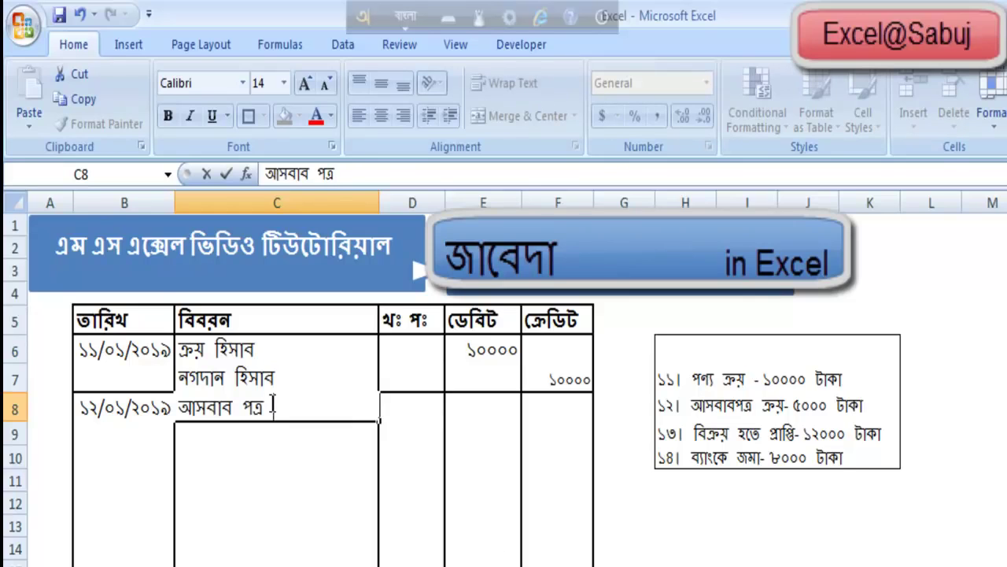
pyautogui.write('জ')
pyautogui.press('BackSpace')
pyautogui.write('হিসাব')
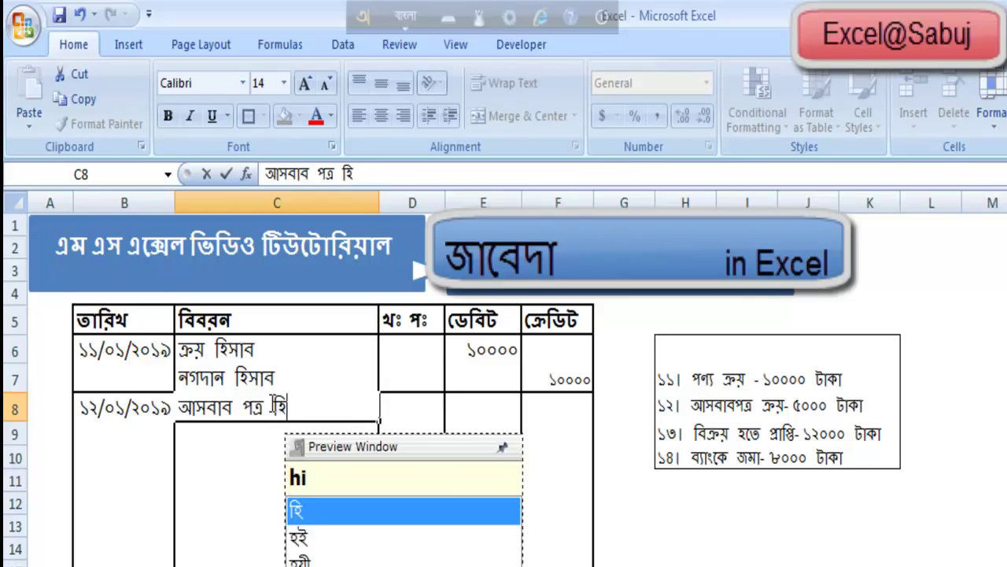
pyautogui.press('Right')
pyautogui.press('Right')
pyautogui.press('Right')
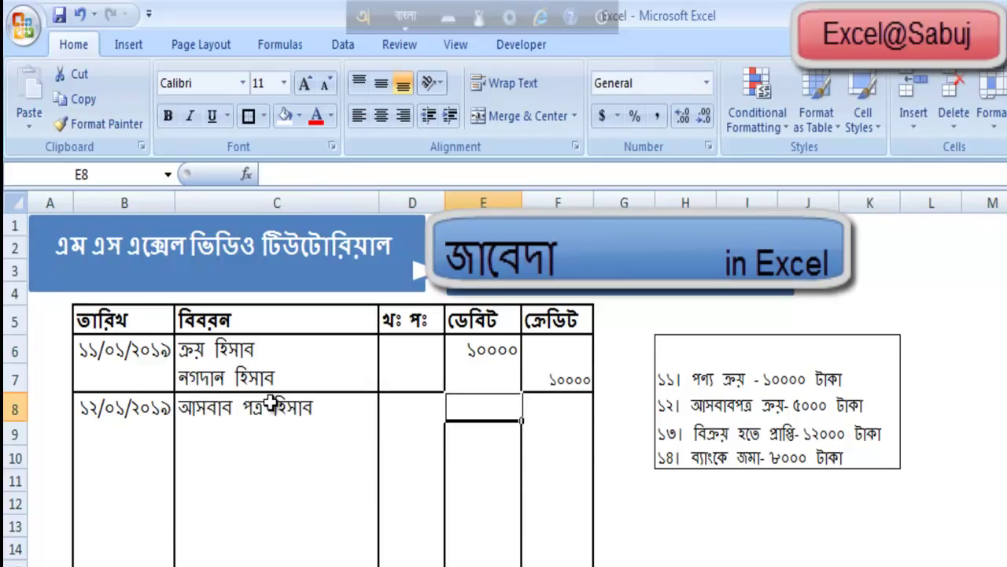
pyautogui.press('Left')
pyautogui.write('ডে')
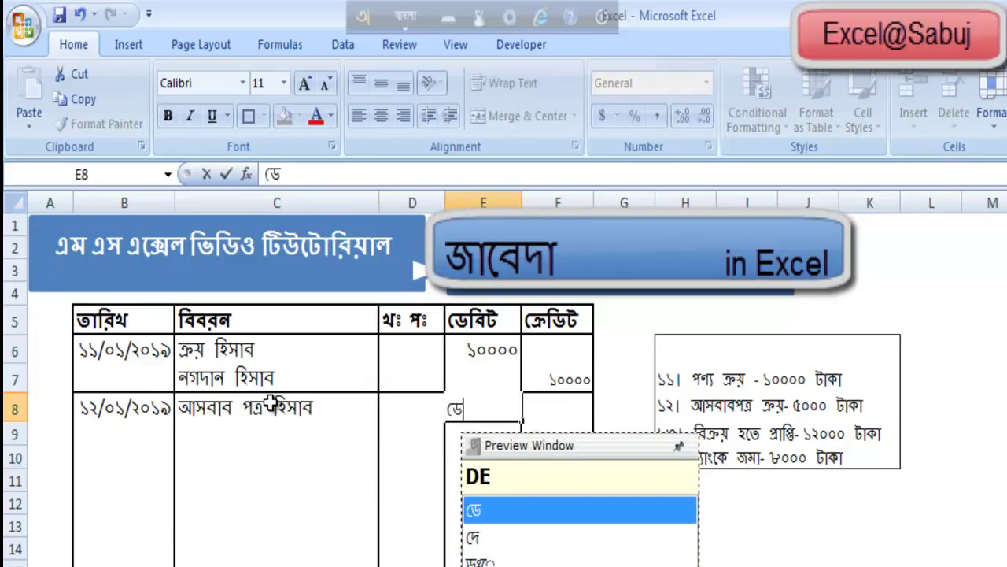
pyautogui.write('বিট')
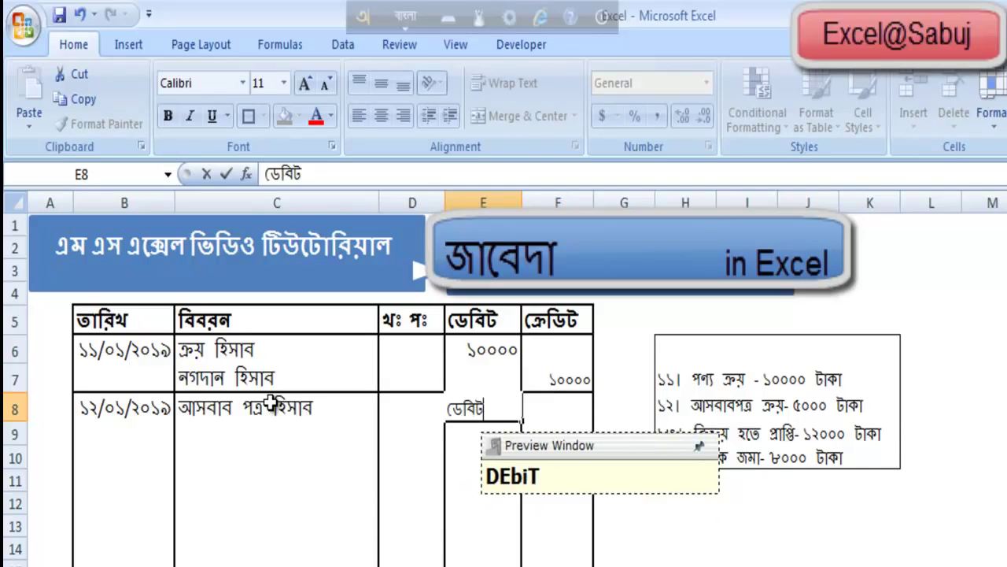
pyautogui.press('BackSpace')
pyautogui.press('BackSpace')
pyautogui.press('BackSpace')
pyautogui.press('BackSpace')
pyautogui.press('BackSpace')
pyautogui.press('BackSpace')
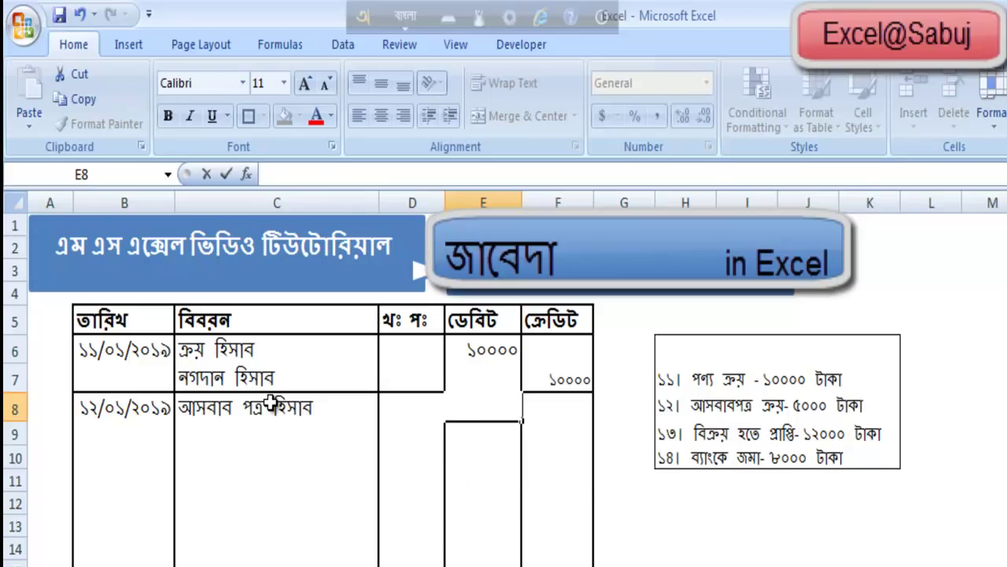
# Enter the debit amount ৫০০০ for the furniture purchase in cell E8.
pyautogui.write('৫')
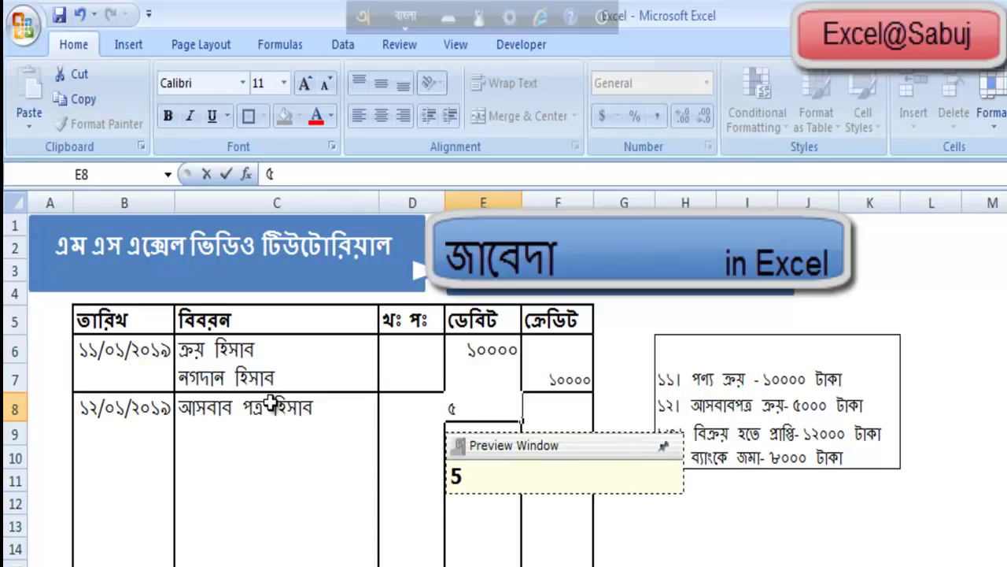
pyautogui.write('০০০')
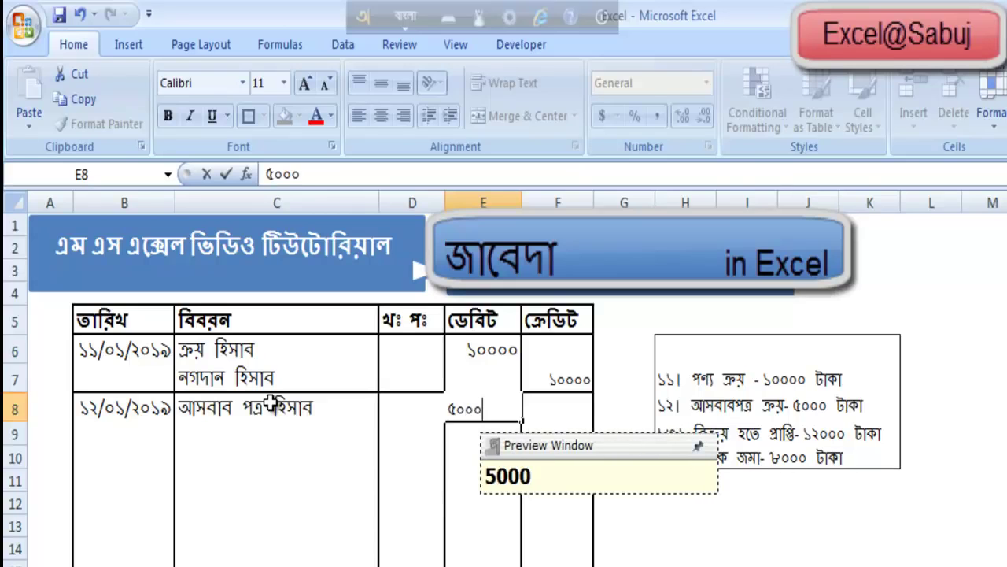
pyautogui.press('Tab')
pyautogui.press('Left')
pyautogui.press('Left')
pyautogui.press('Left')
pyautogui.press('Left')
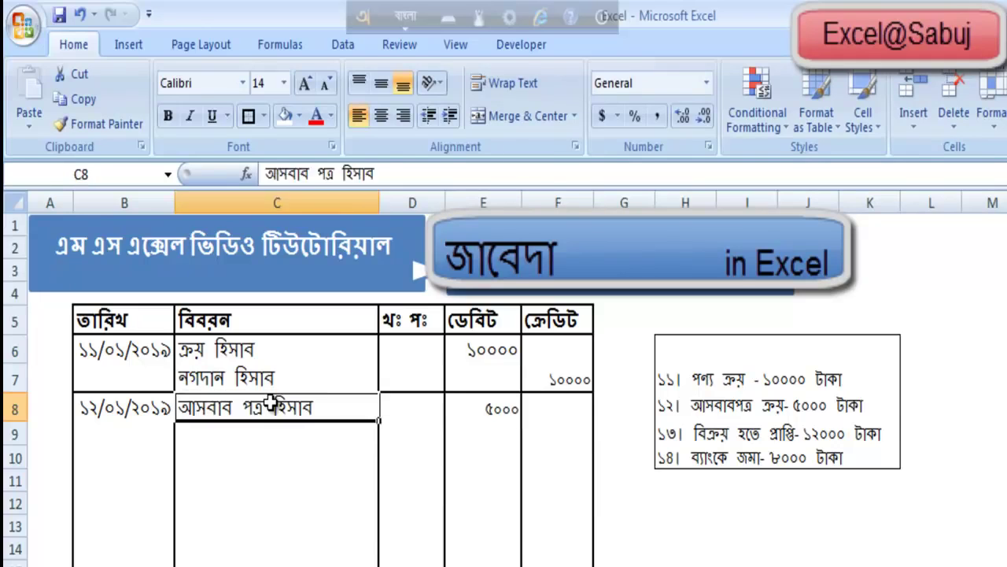
# Enter the credit account নগদান হিসাব for the furniture purchase in cell C9.
pyautogui.press('Down')
pyautogui.press('Right')
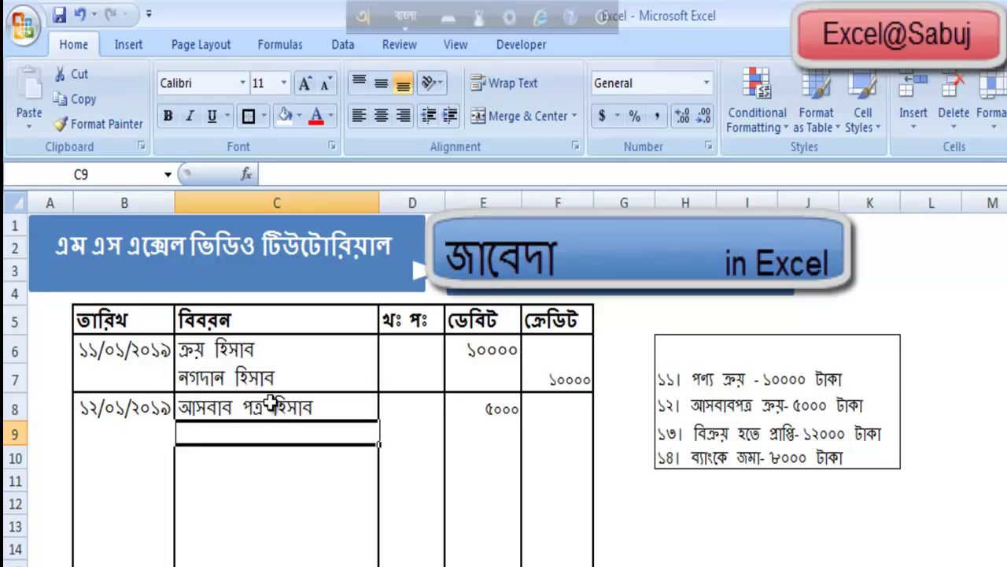
pyautogui.write('o')
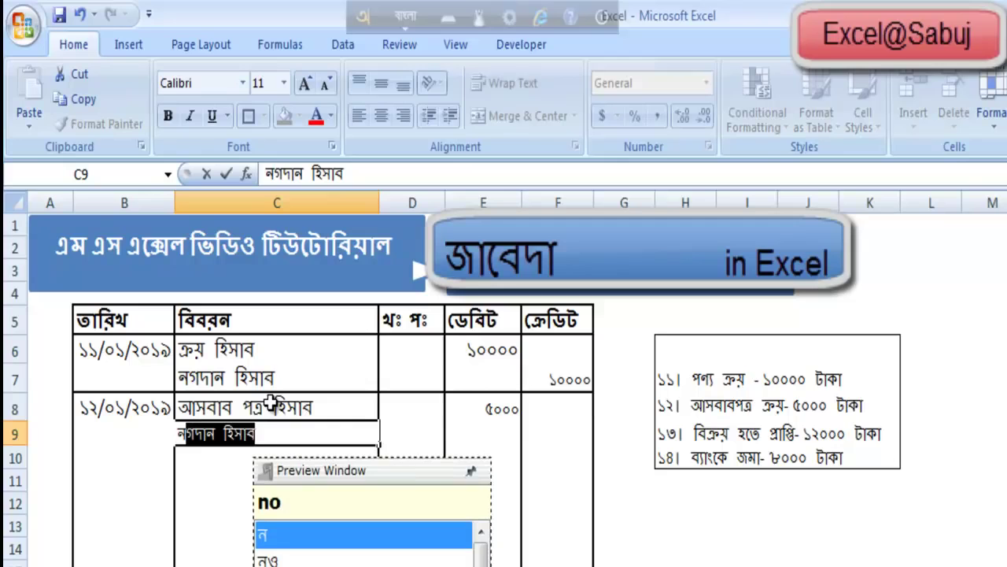
pyautogui.press('Tab')
pyautogui.press('Tab')
pyautogui.press('Tab')
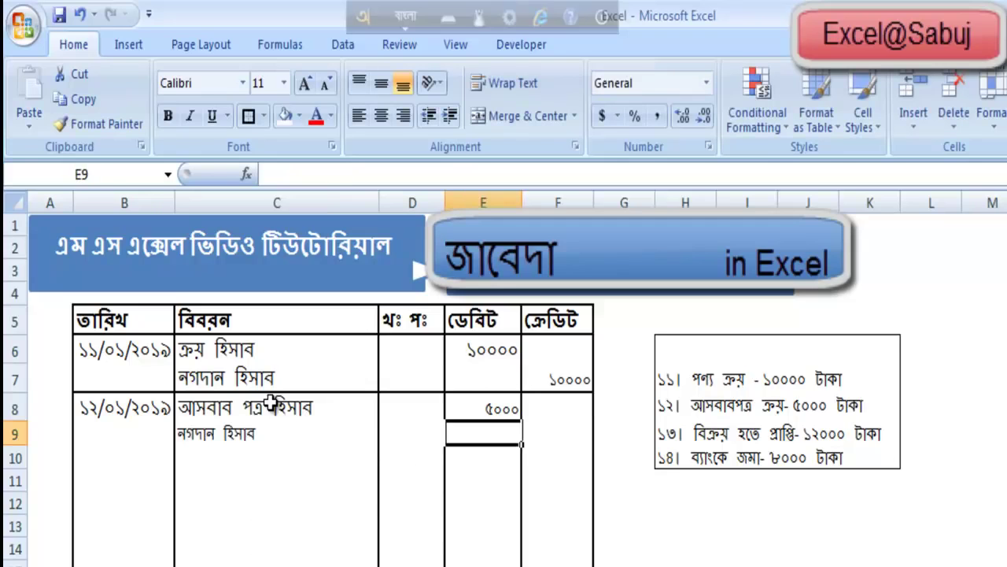
# Enter the credit amount ৫০০০ for the cash account in cell F9.
pyautogui.write('6')
pyautogui.press('BackSpace')
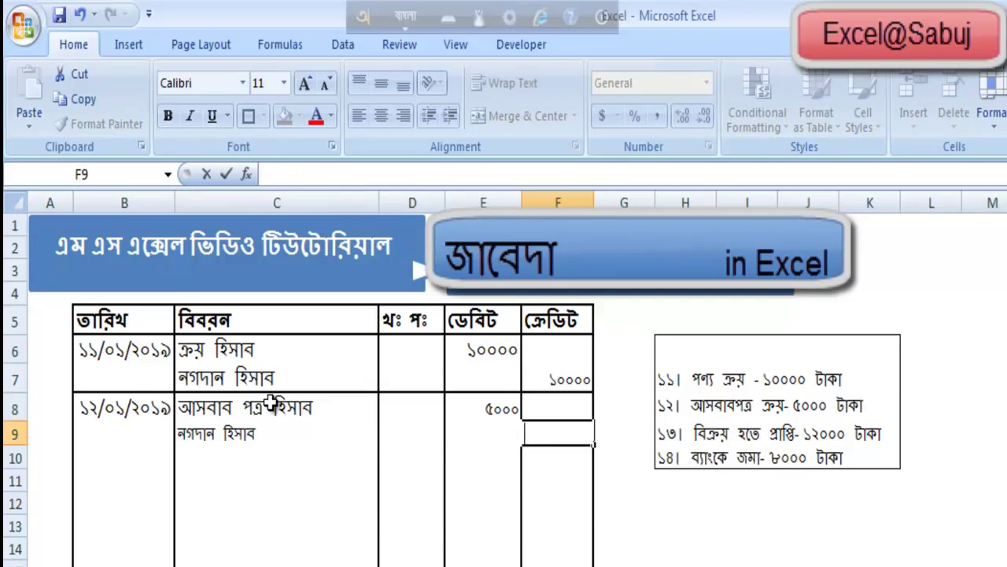
pyautogui.write('5000')
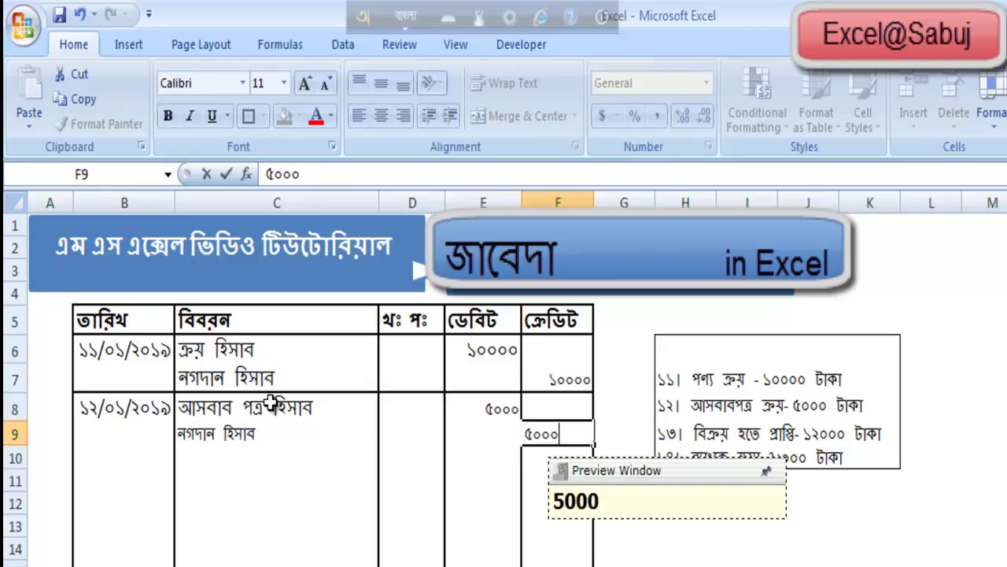
pyautogui.press('Tab')
pyautogui.press('Left')
pyautogui.press('Left')
pyautogui.press('Left')
pyautogui.press('Left')
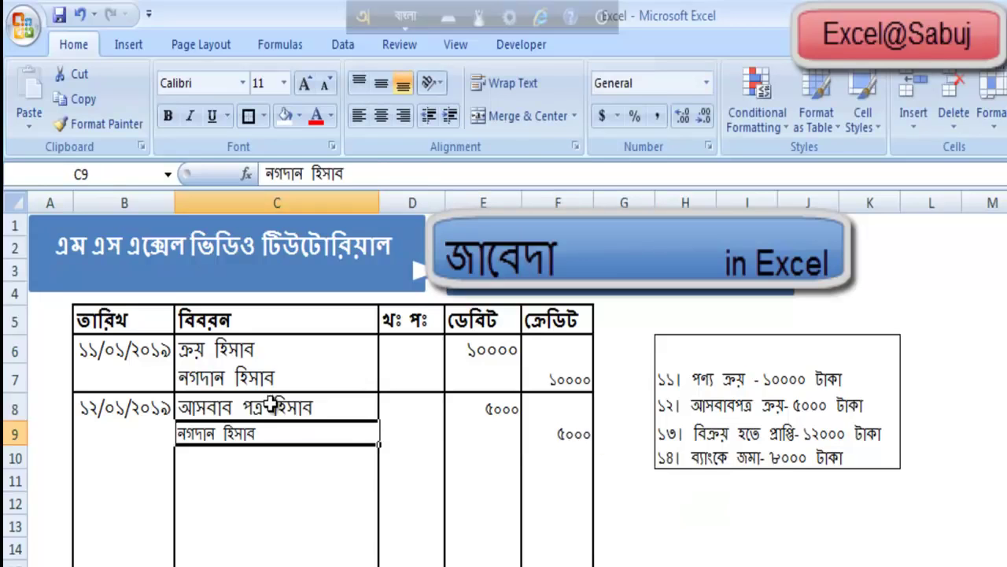
# Apply a box border around the second journal entry in cells B8:F9.
pyautogui.moveTo(134, 405); pyautogui.dragTo(571, 433)
pyautogui.click(249, 118)
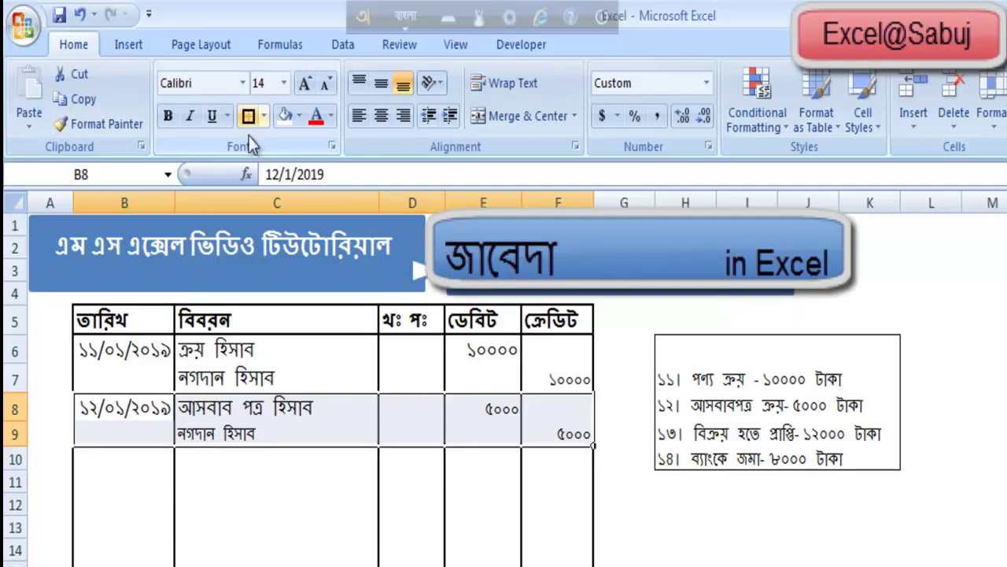
pyautogui.click(291, 509)
# Start the third transaction's date in cell B10 with the day ১৩.
pyautogui.click(125, 464)
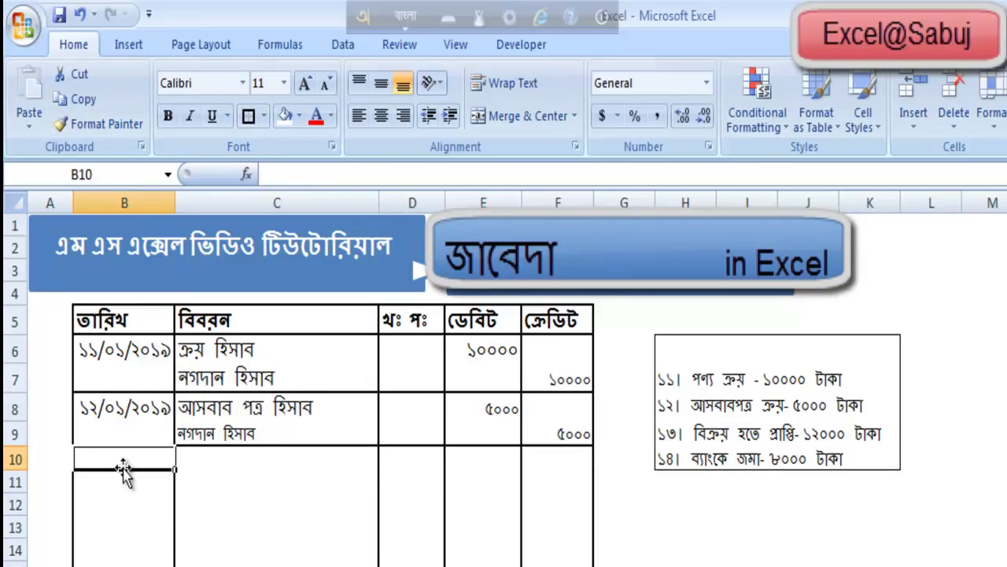
pyautogui.write('13')
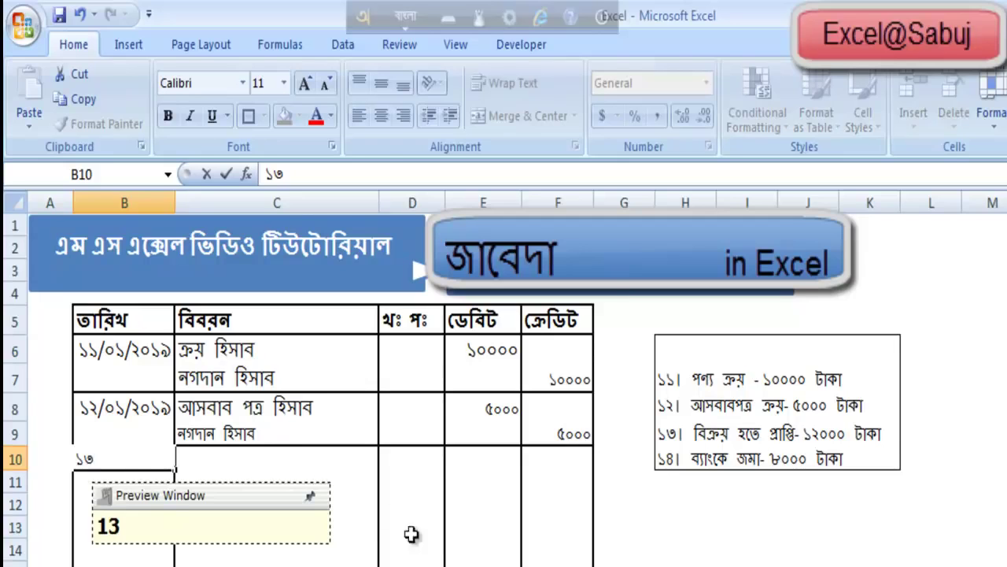
pyautogui.click(277, 463)
pyautogui.click(166, 463)
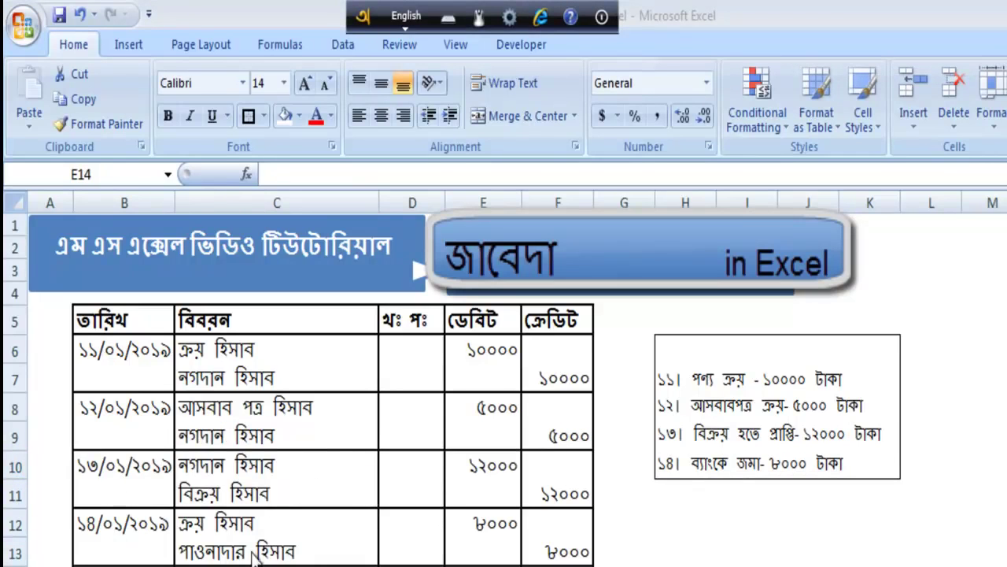
pyautogui.click(464, 565)
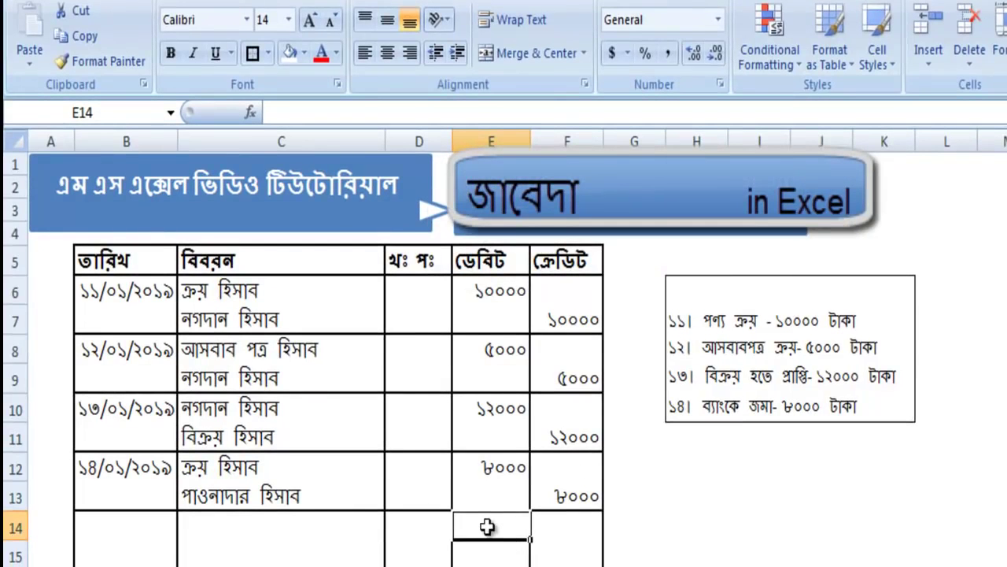
pyautogui.click(490, 565)
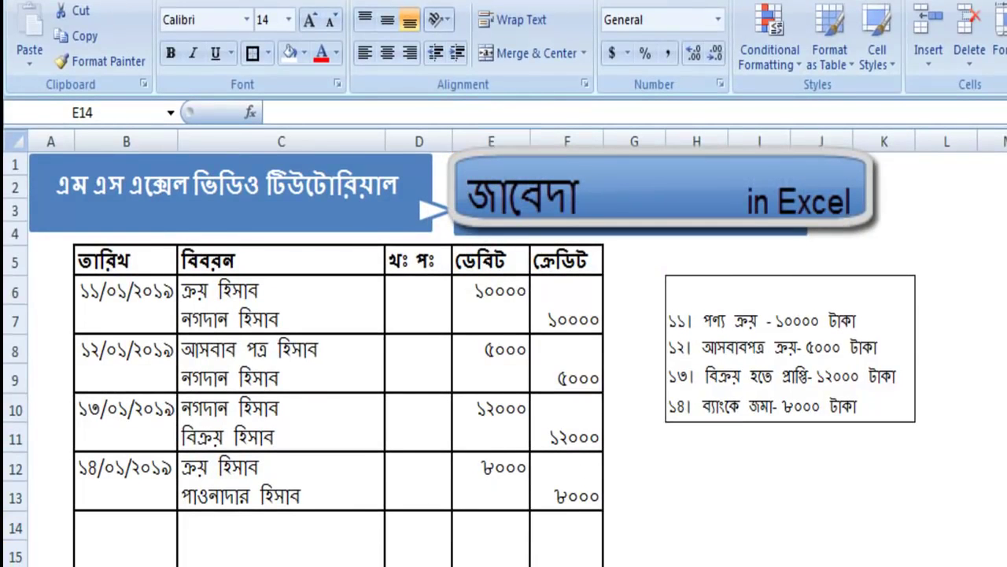
pyautogui.click(488, 529)
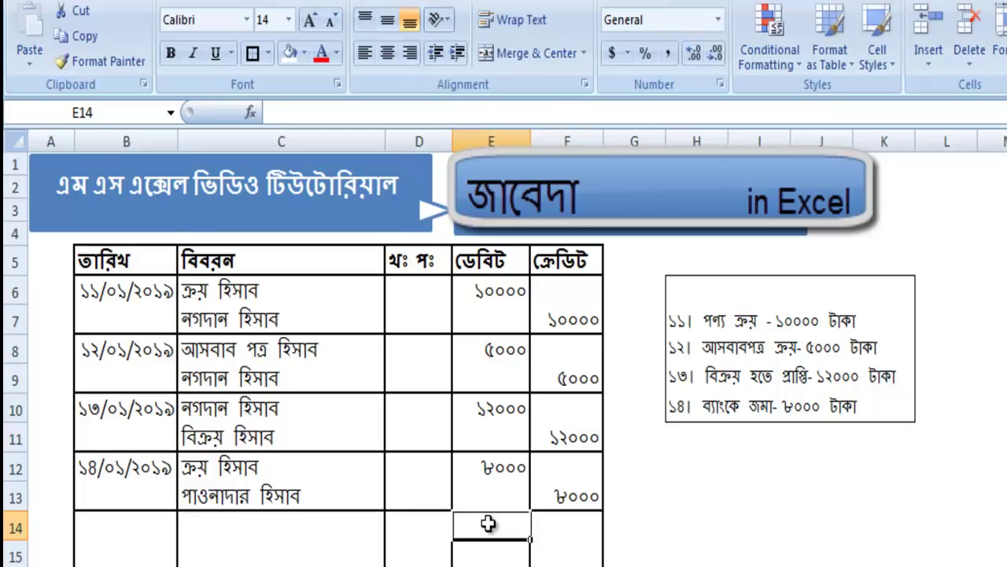
# Total the debit amounts E6:E13 in cell E14 with the SUM function.
pyautogui.write('=')
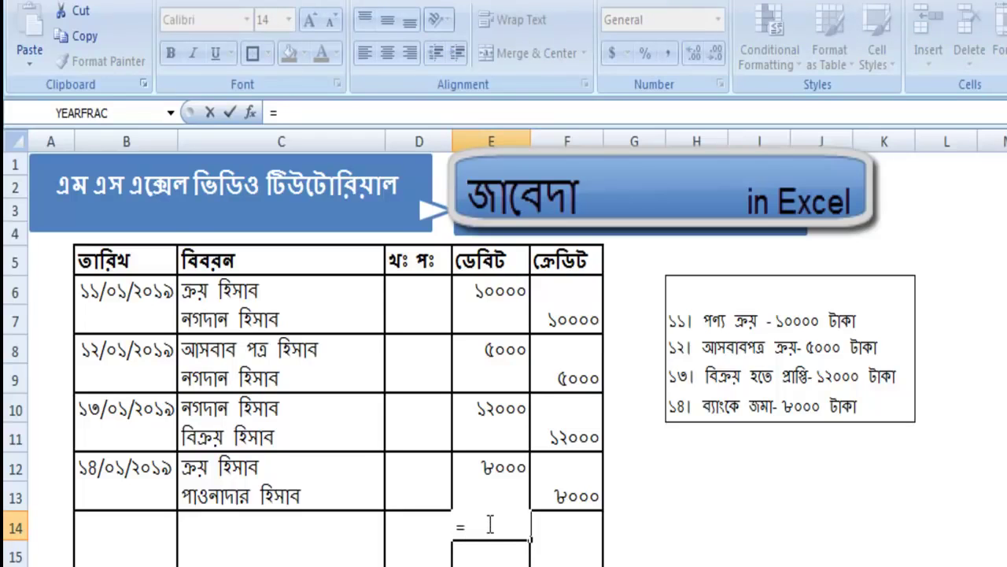
pyautogui.write('sum')
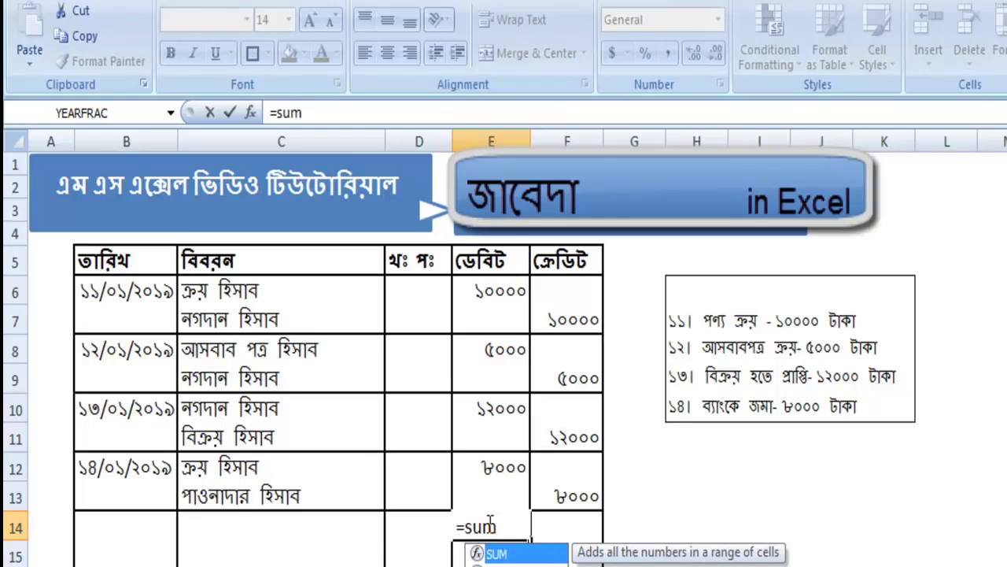
pyautogui.write('(')
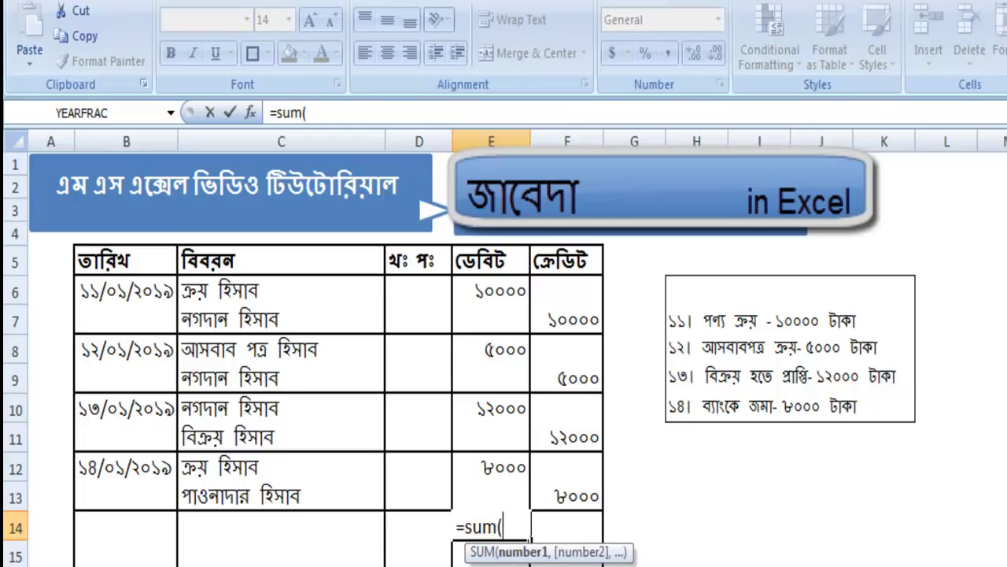
pyautogui.moveTo(488, 291); pyautogui.dragTo(490, 490)
pyautogui.write(')')
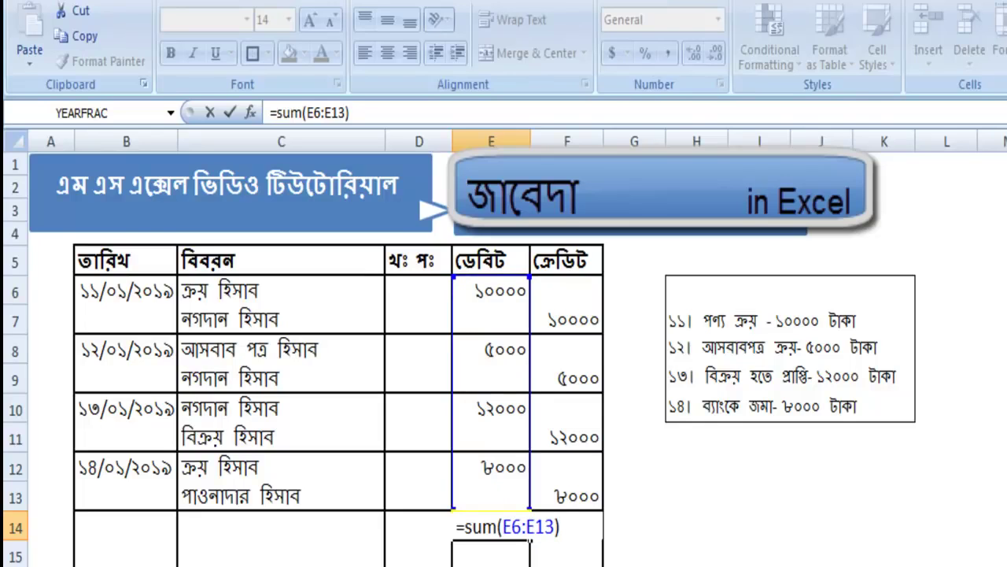
pyautogui.press('Return')
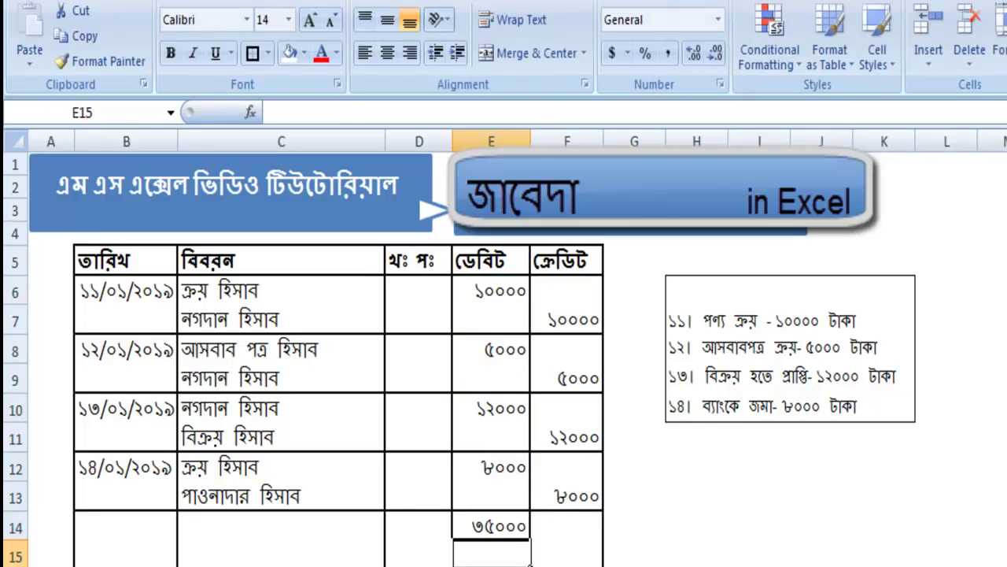
# Total the credit amounts F6:F13 in cell F14 with the SUM function.
pyautogui.click(572, 530)
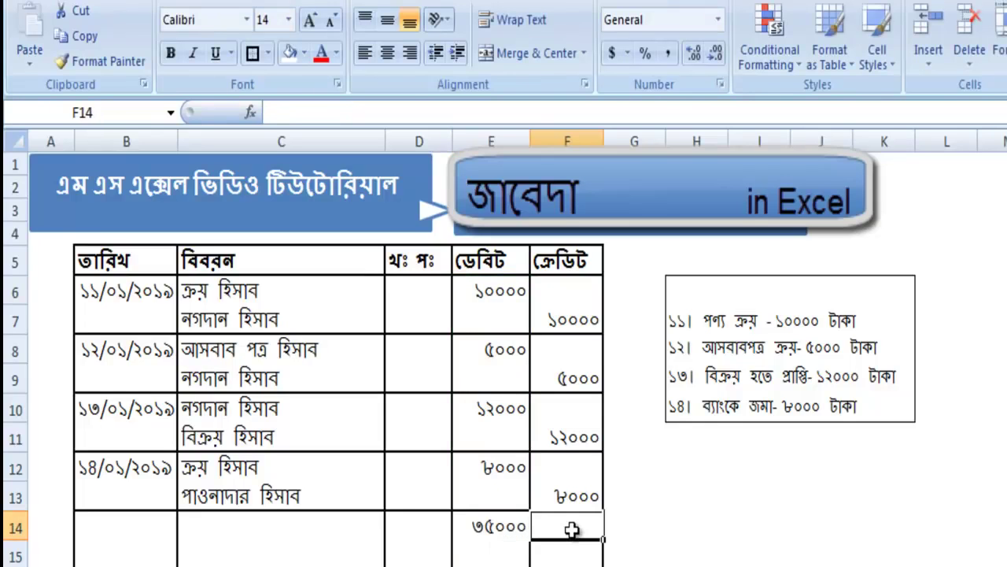
pyautogui.write('=sum')
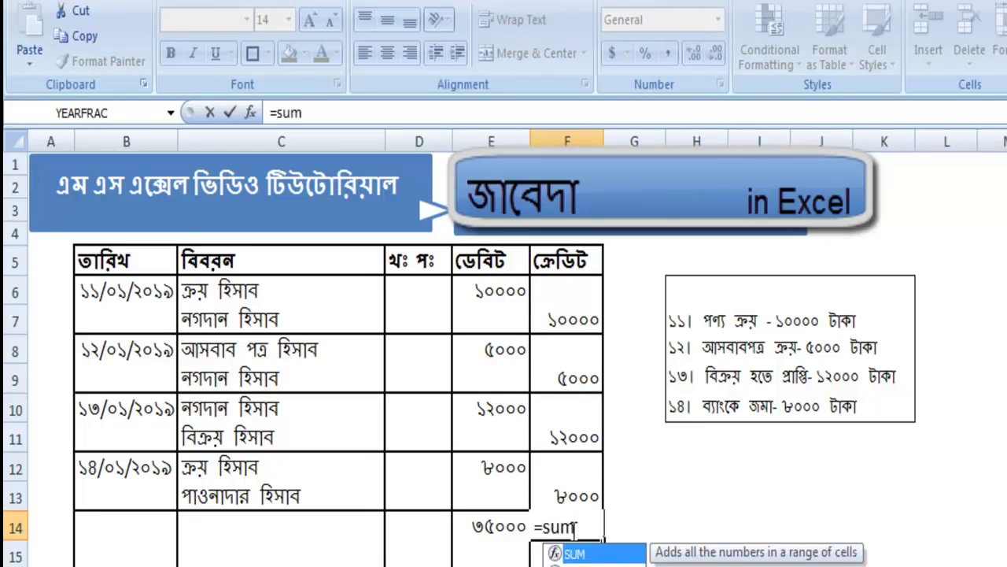
pyautogui.write('(')
pyautogui.moveTo(576, 292); pyautogui.dragTo(562, 494)
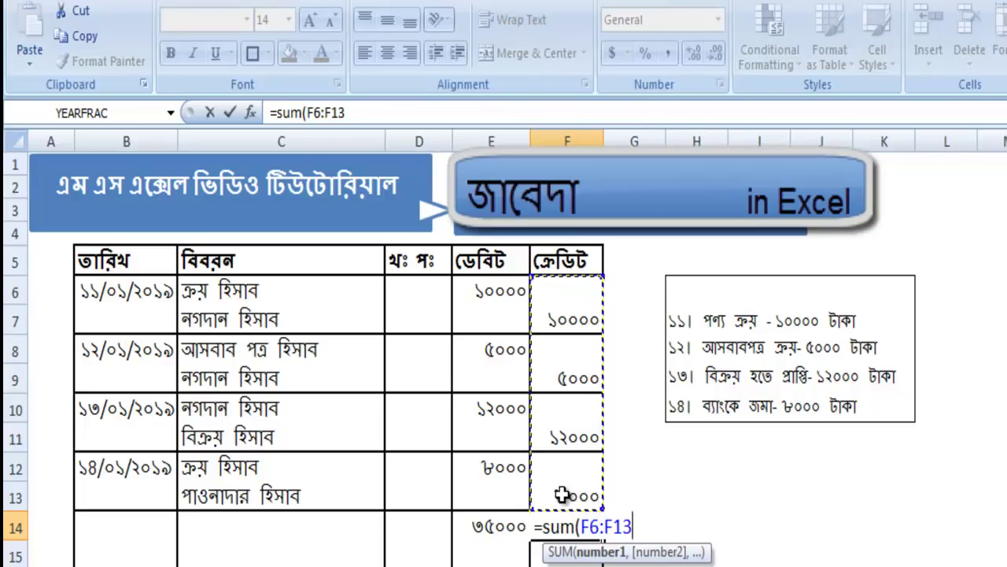
pyautogui.write(')')
pyautogui.press('Return')
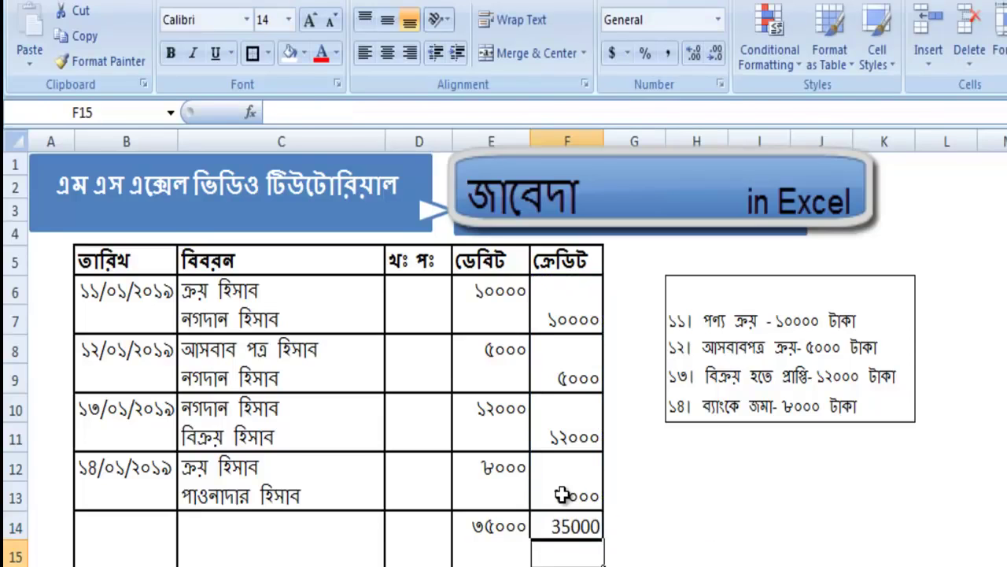
# Underline the debit and credit totals in cells E14 and F14.
pyautogui.click(499, 558)
pyautogui.click(567, 525)
pyautogui.click(488, 527)
pyautogui.keyDown('shift'); pyautogui.click(545, 525); pyautogui.keyUp('shift')
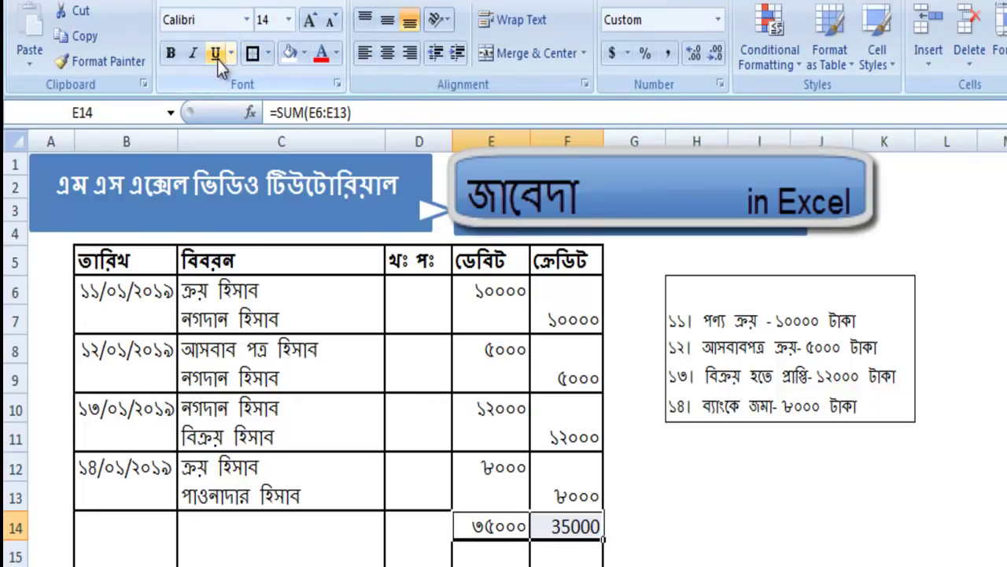
pyautogui.click(503, 557)
pyautogui.click(499, 526)
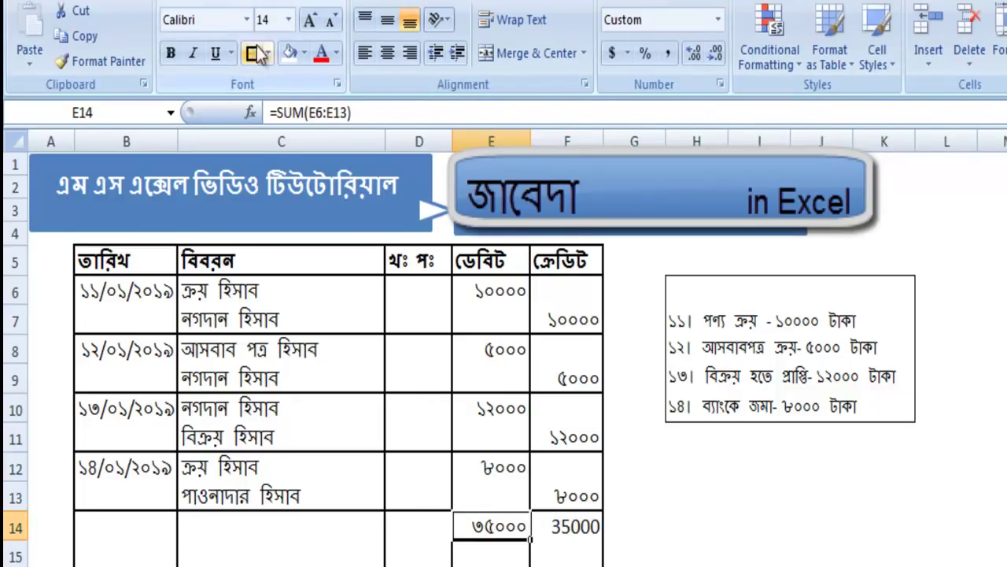
pyautogui.click(217, 54)
pyautogui.click(570, 526)
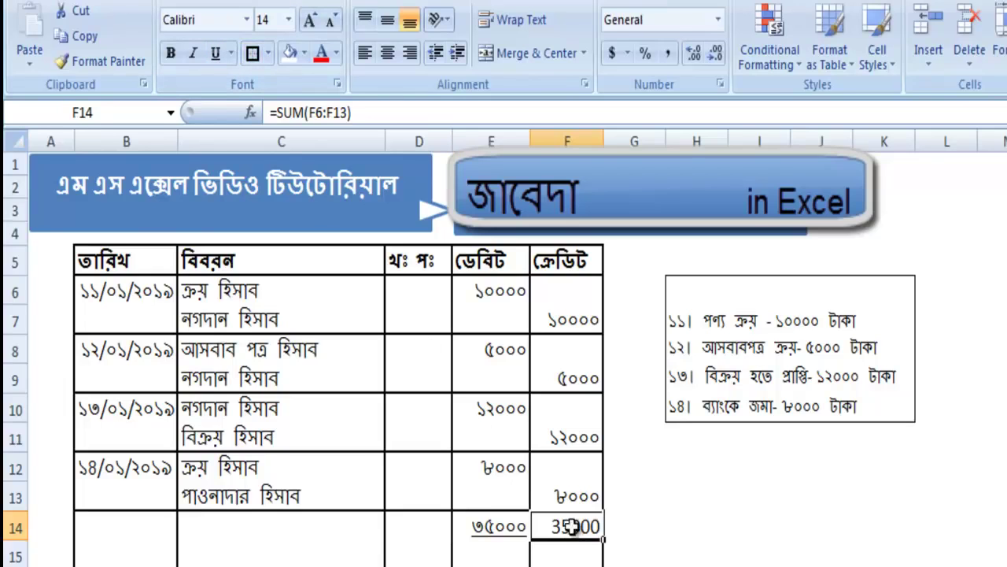
pyautogui.click(215, 53)
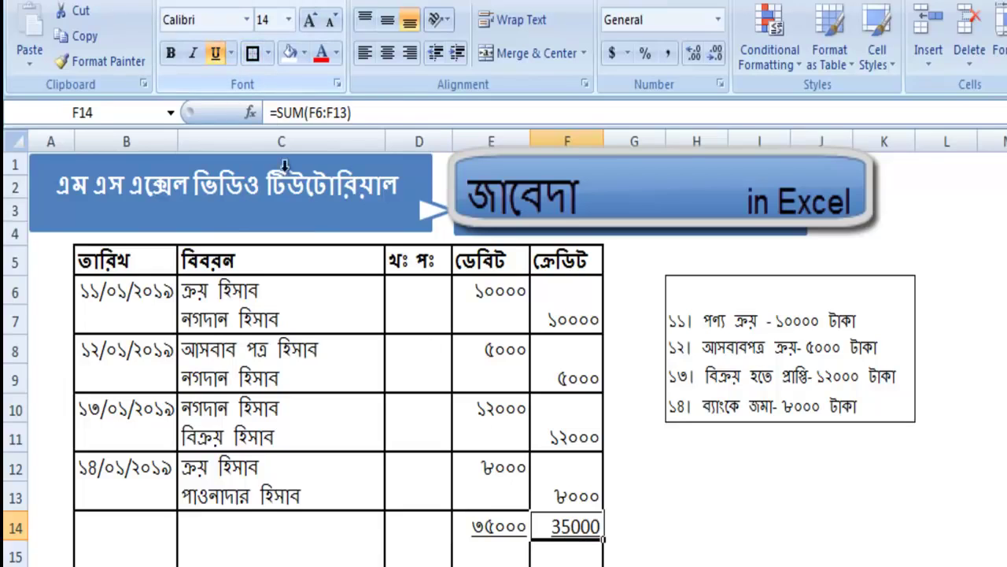
pyautogui.click(681, 522)
pyautogui.click(491, 566)
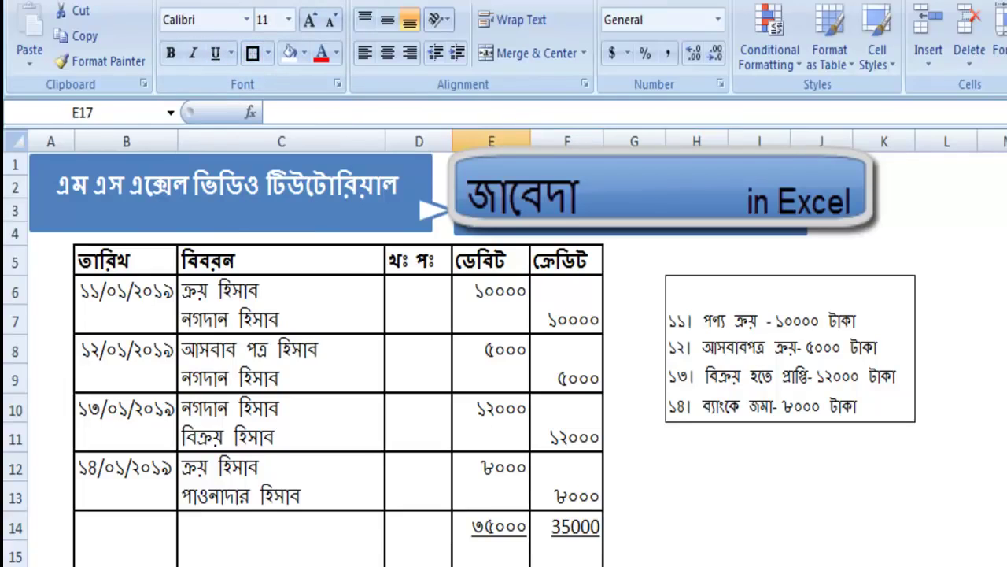
# Replace the credit total in cell F14 with the Bangla-numeral value ৩৫০০০.
pyautogui.click(575, 535)
pyautogui.click(629, 566)
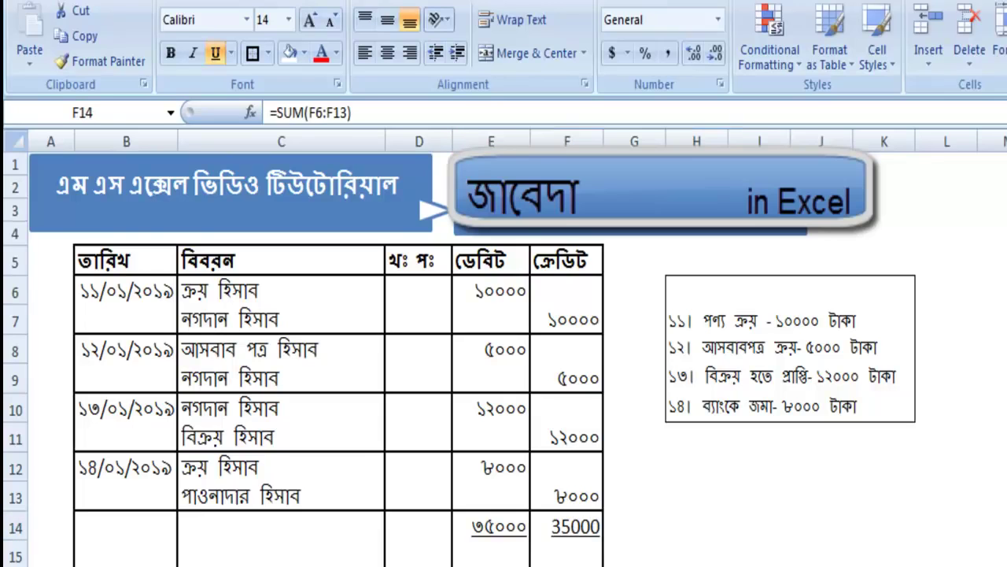
pyautogui.click(577, 527)
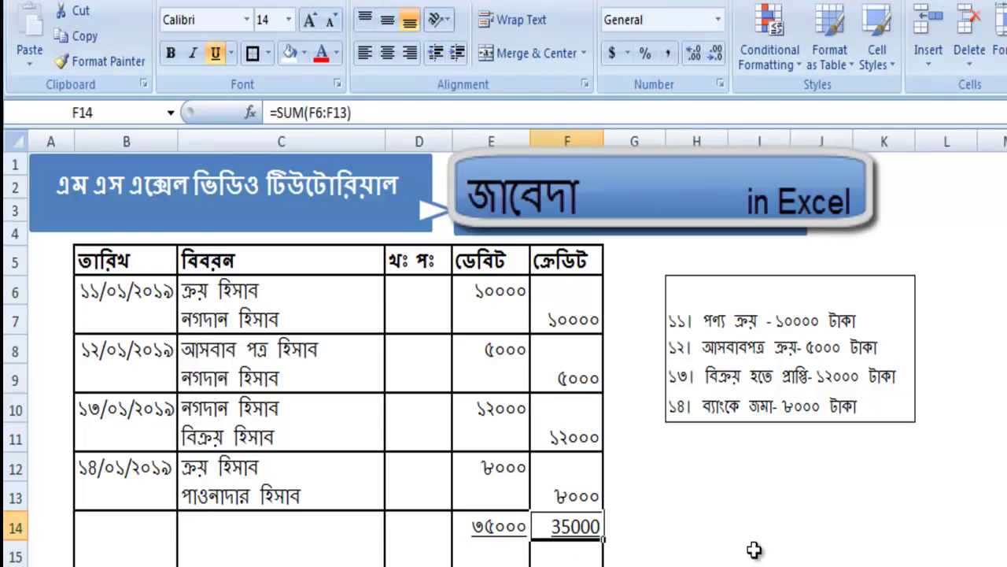
pyautogui.write('৩৫')
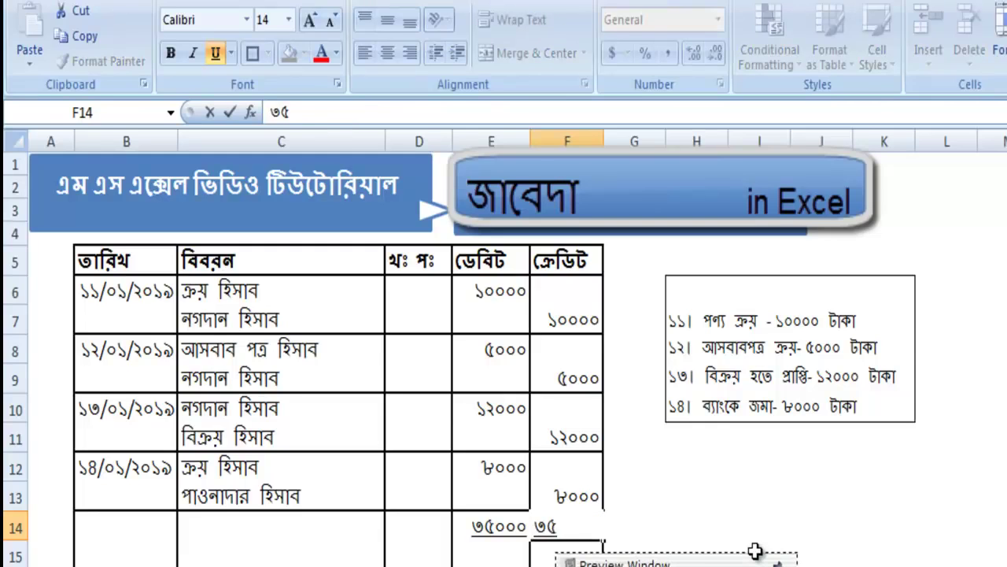
pyautogui.write('০০০')
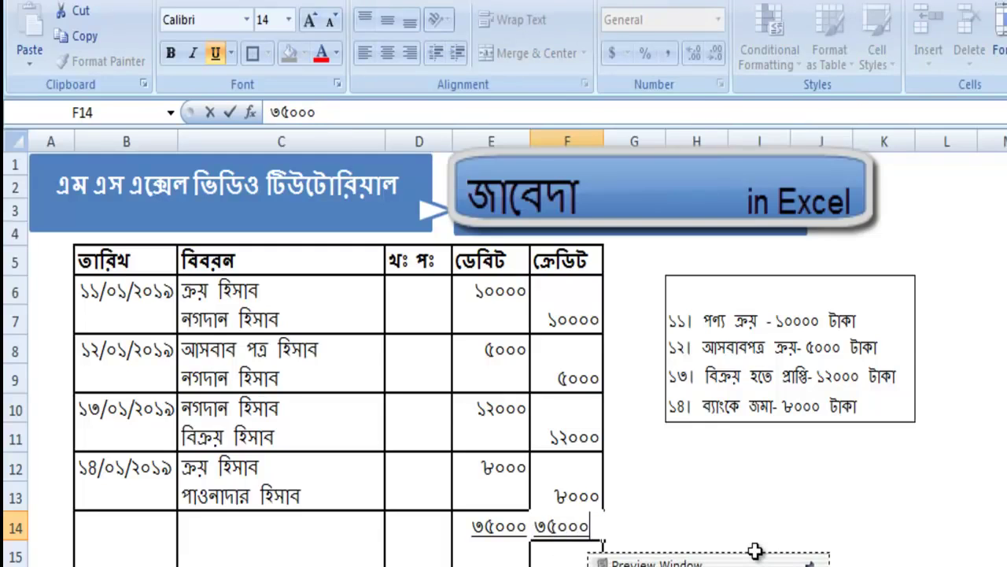
pyautogui.press('Return')
pyautogui.click(697, 566)
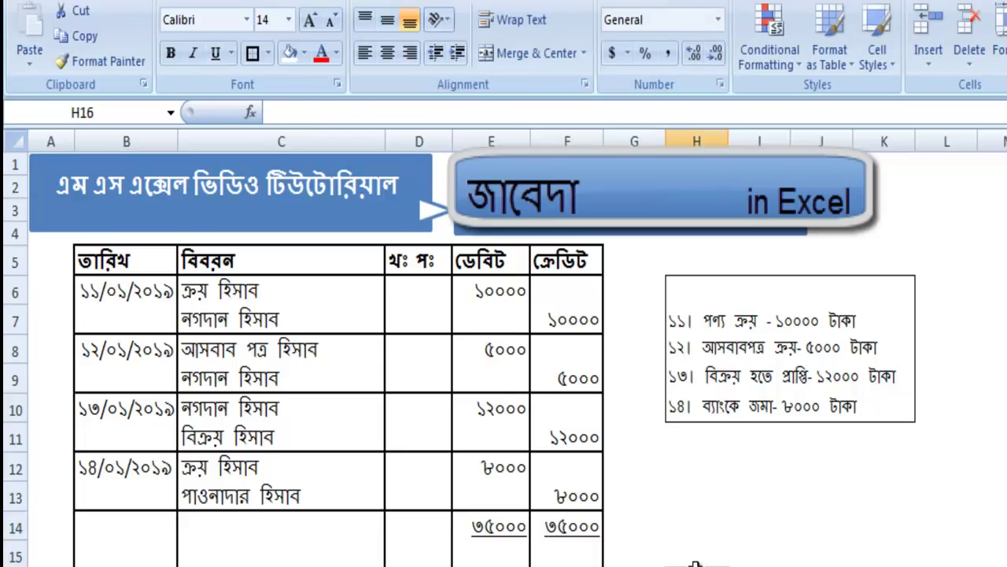